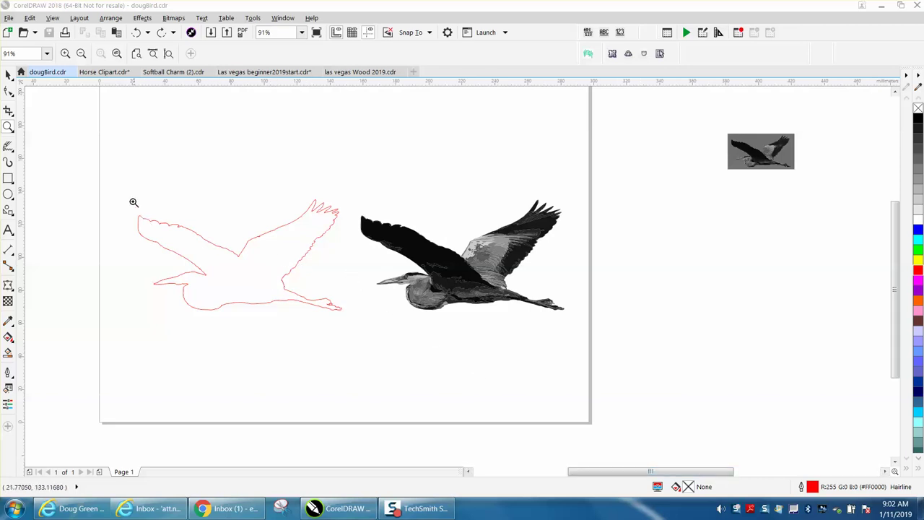
Zoom in on the red outline bird, the traced heron with circled areas, then the grey heron photo.
left_click_drag(120, 187, 447, 335)
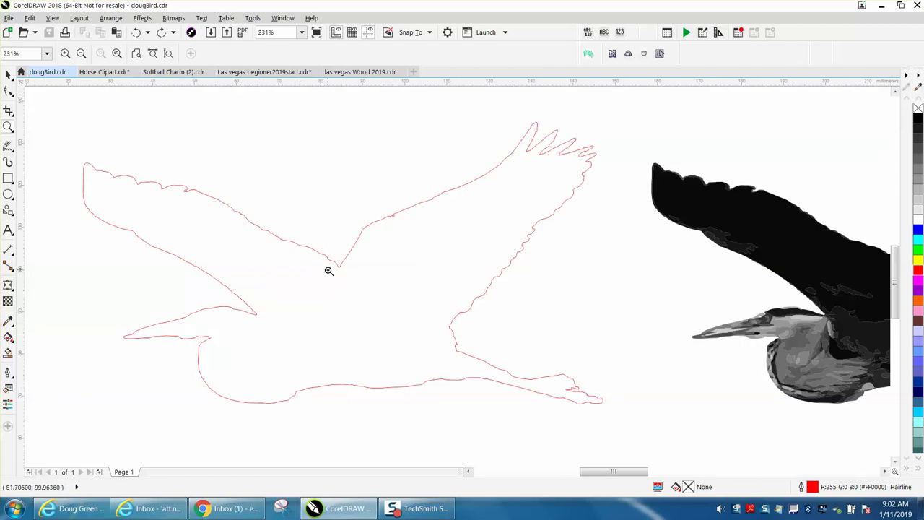
scroll(329, 270, "down", 4)
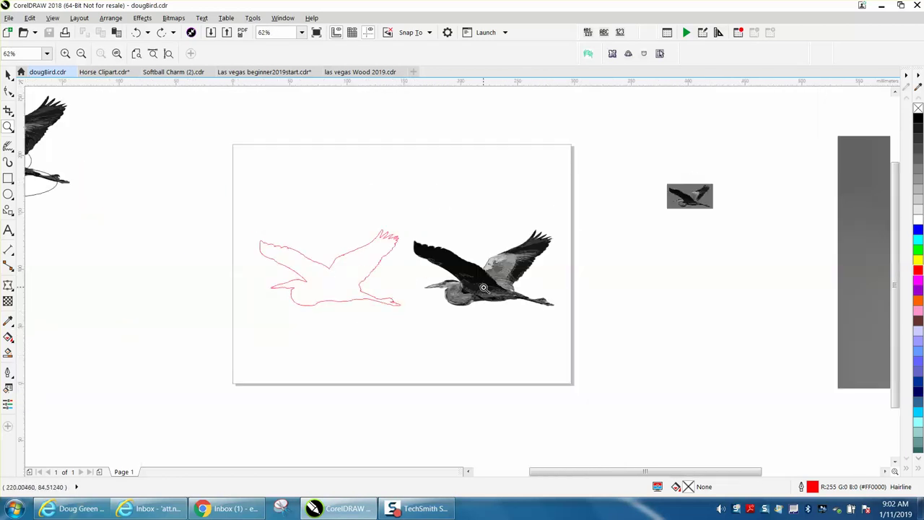
right_click(484, 287)
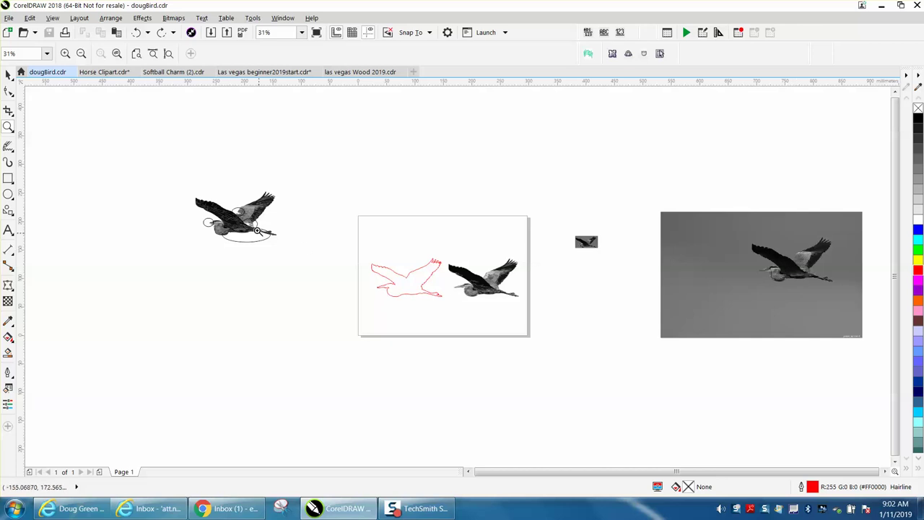
left_click_drag(186, 192, 311, 252)
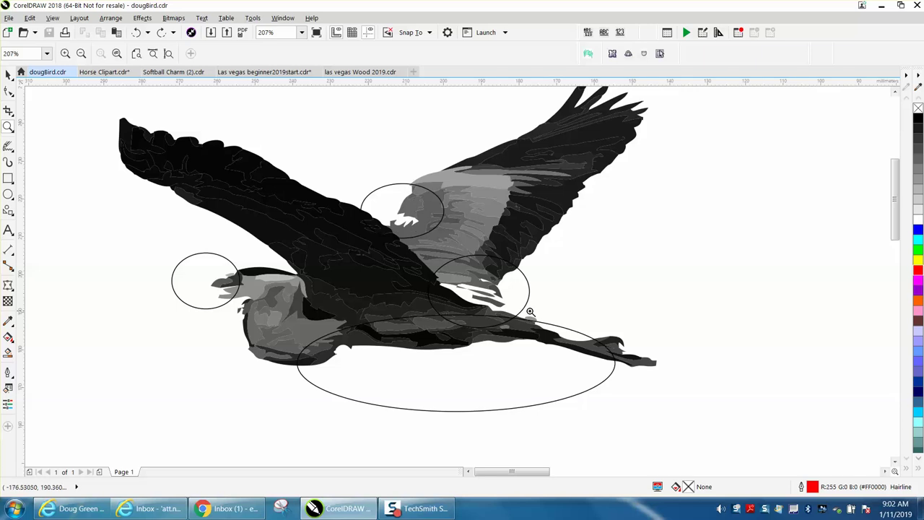
scroll(352, 348, "down", 4)
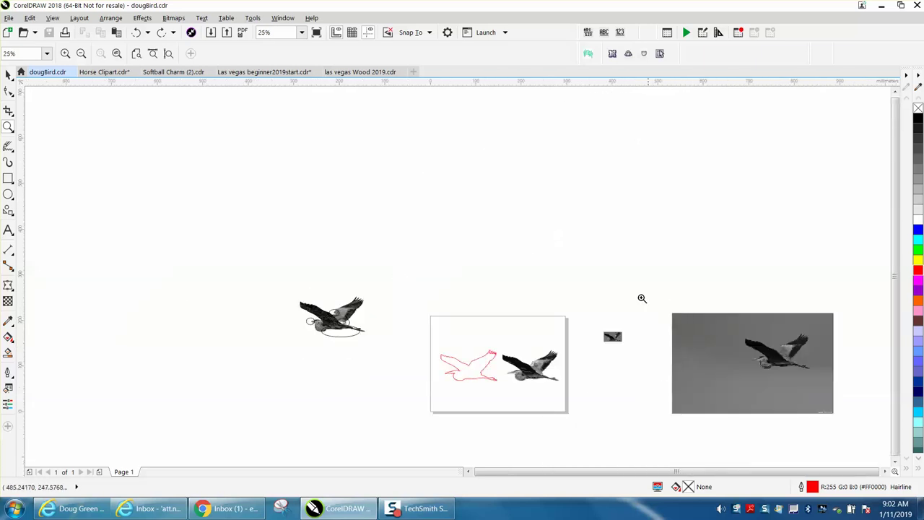
left_click_drag(596, 297, 856, 420)
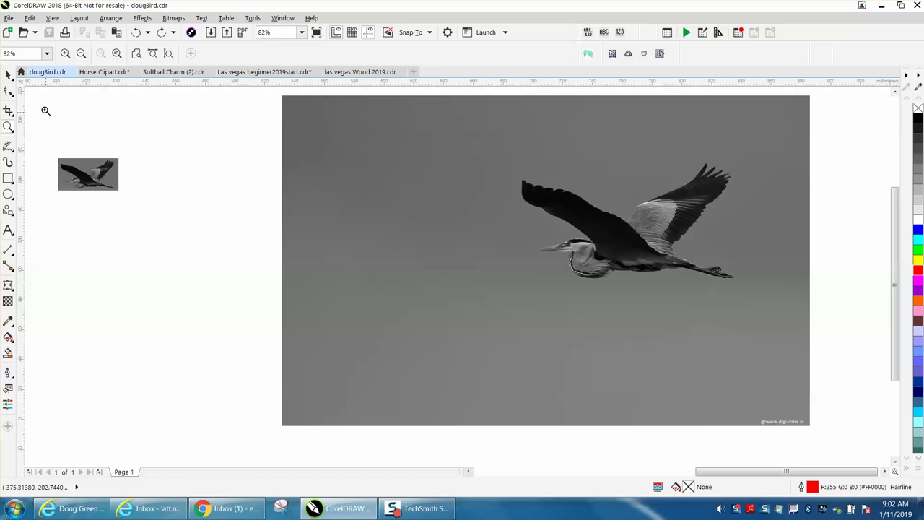
left_click(8, 75)
left_click(291, 145)
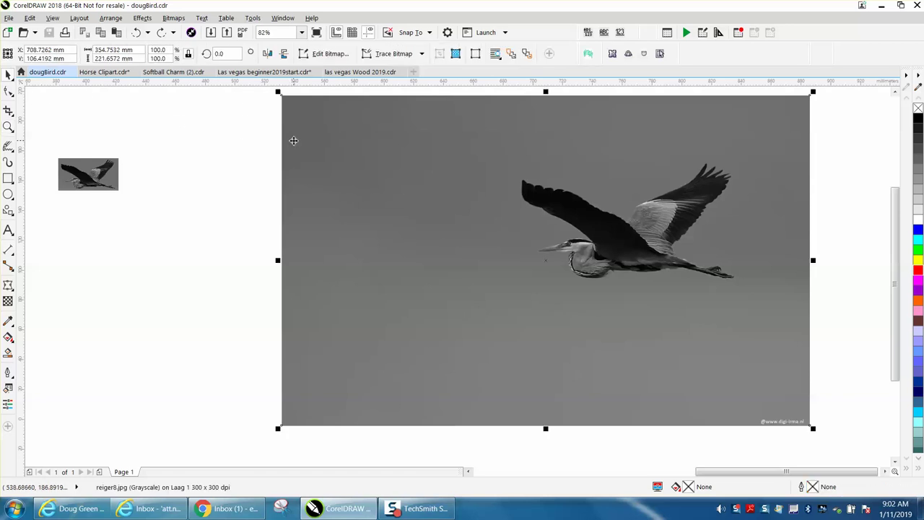
left_click(173, 19)
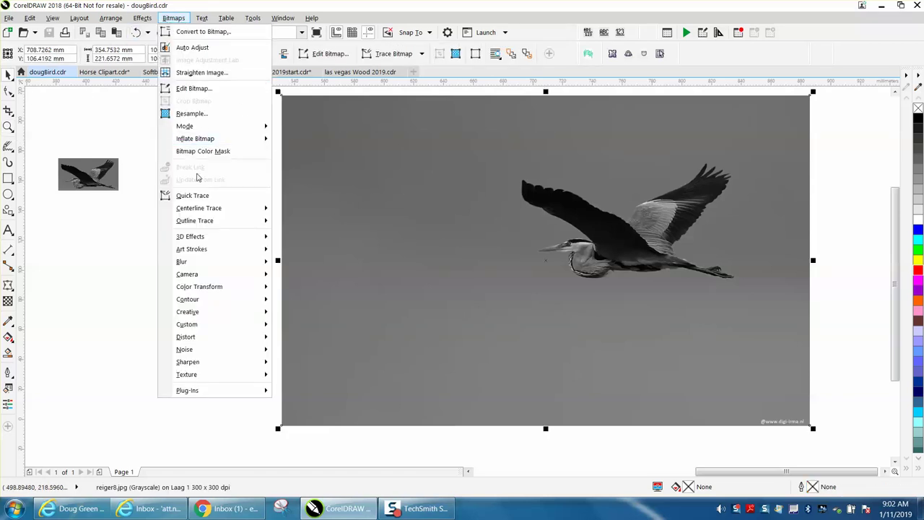
left_click(194, 113)
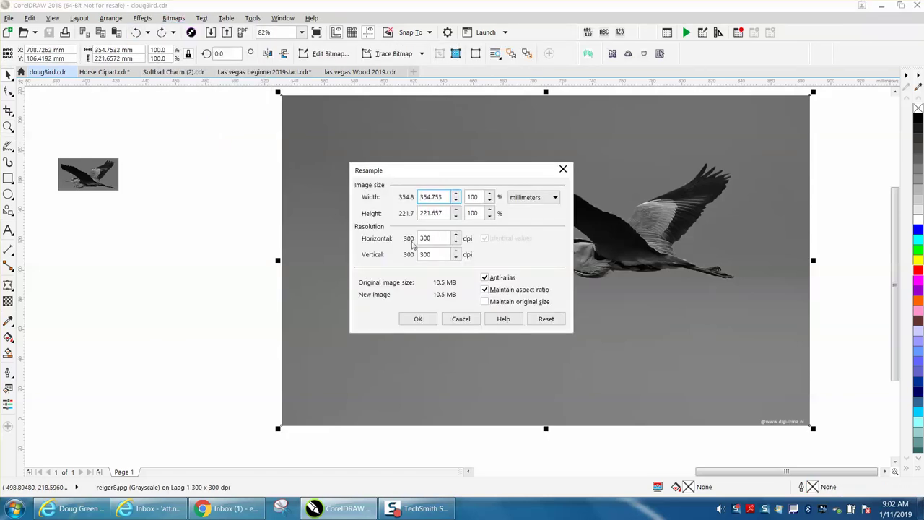
left_click(454, 317)
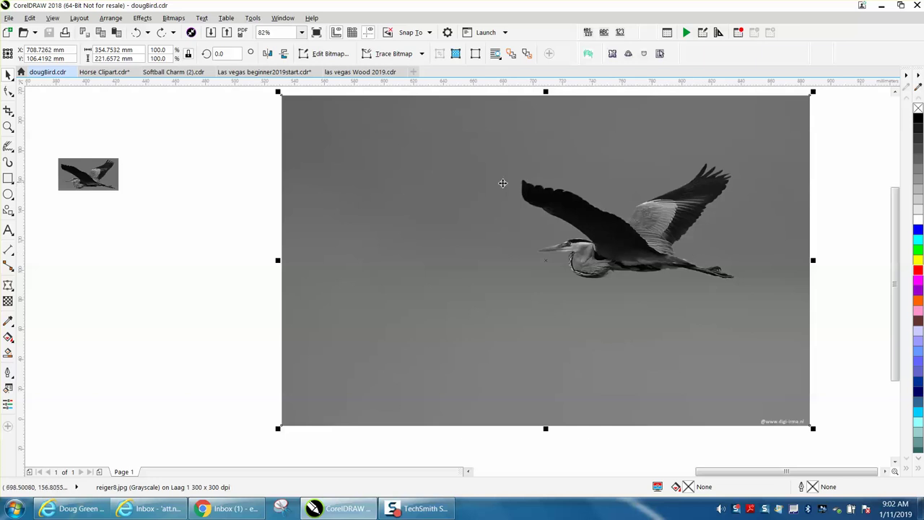
left_click(131, 115)
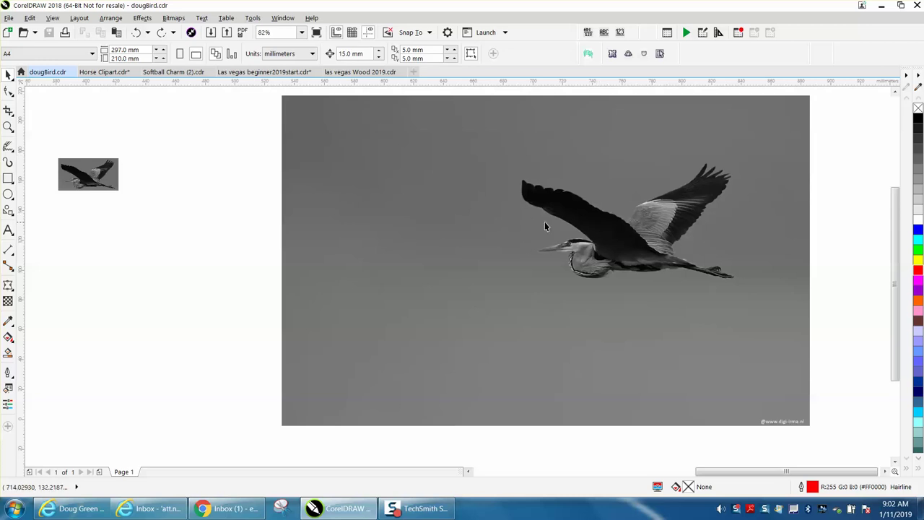
Crop the large photo around the flying heron, then undo that crop.
left_click(8, 112)
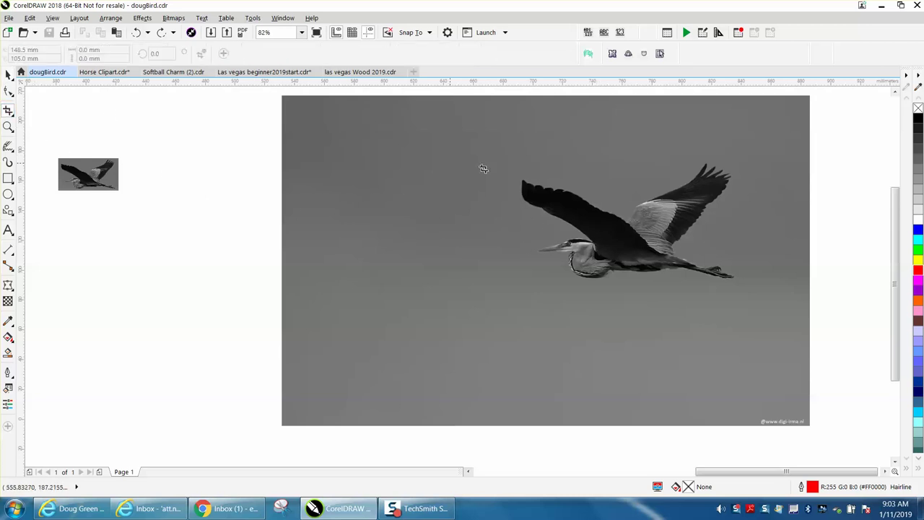
left_click_drag(503, 165, 786, 301)
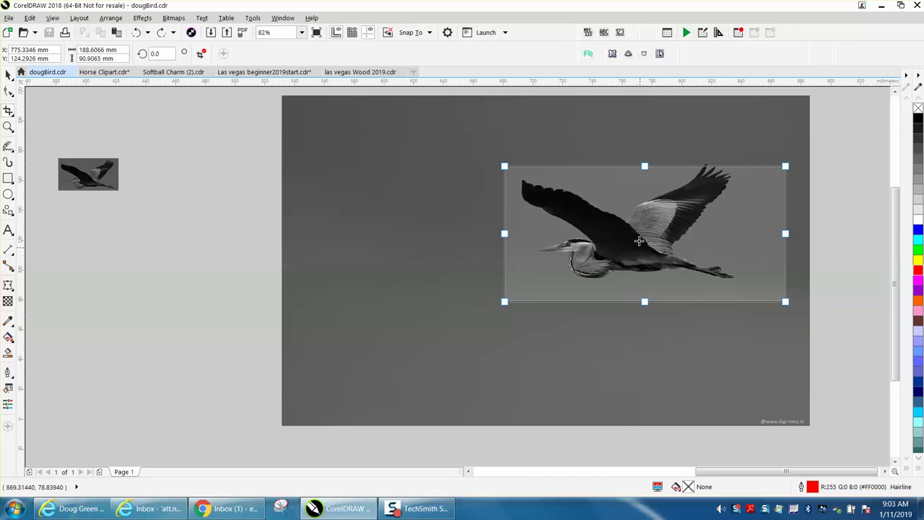
left_click(639, 240)
double_click(640, 240)
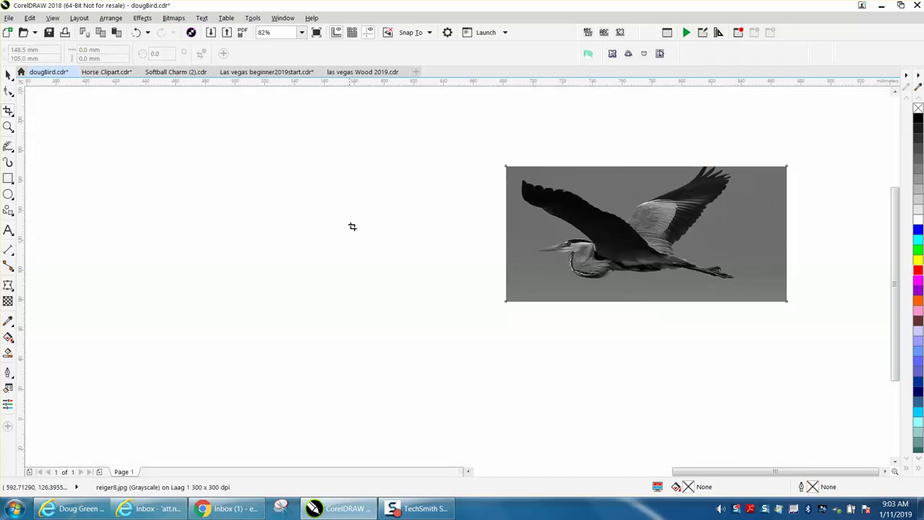
scroll(392, 237, "down", 3)
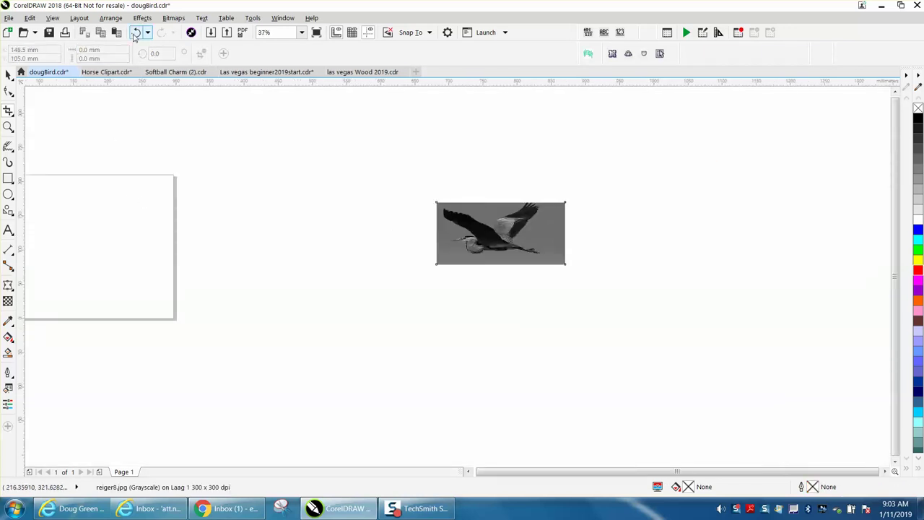
left_click(137, 33)
Crop the large heron photo tightly around the bird and delete it.
left_click(9, 75)
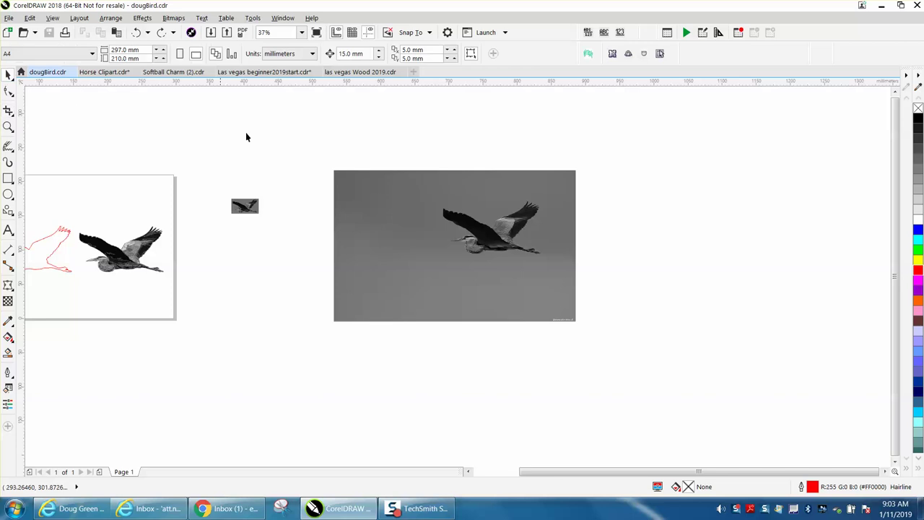
left_click(351, 175)
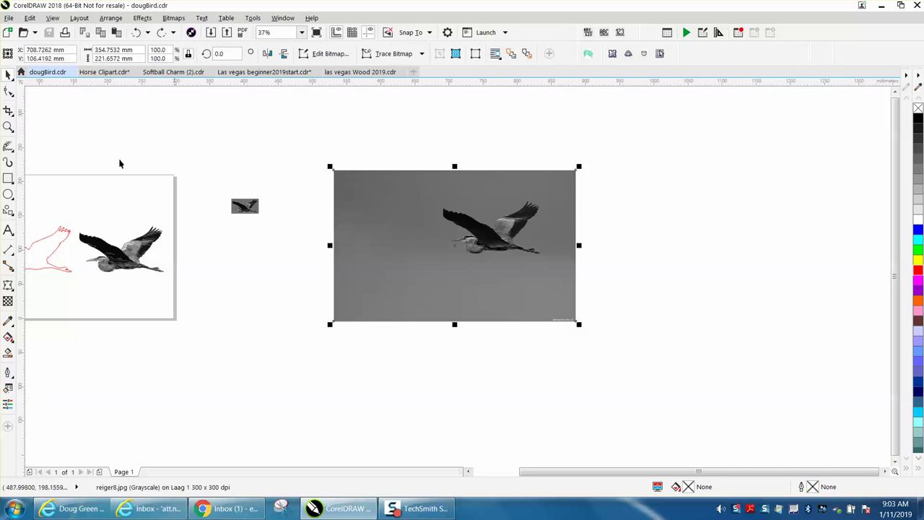
left_click(9, 112)
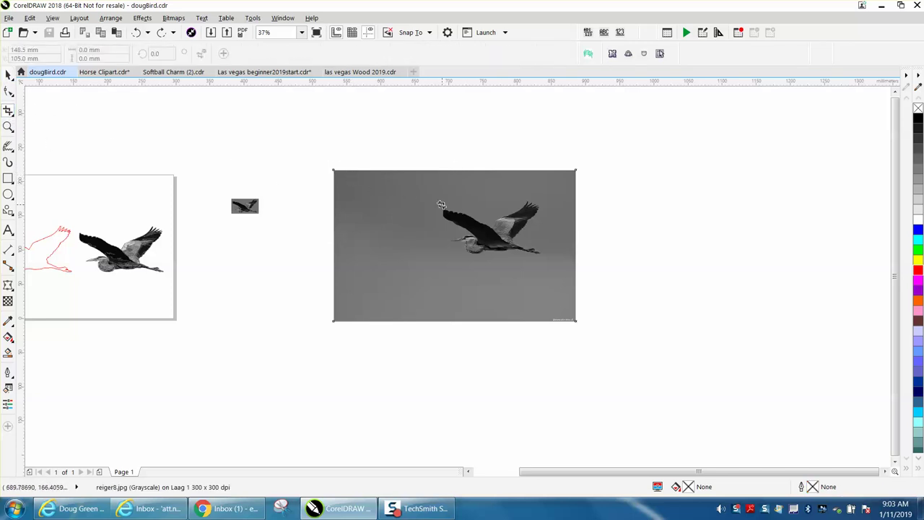
left_click_drag(438, 200, 556, 267)
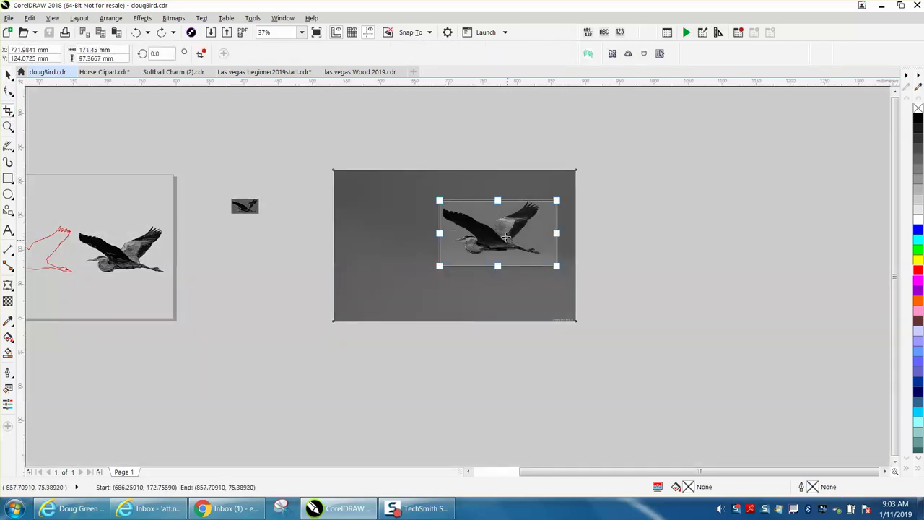
double_click(508, 235)
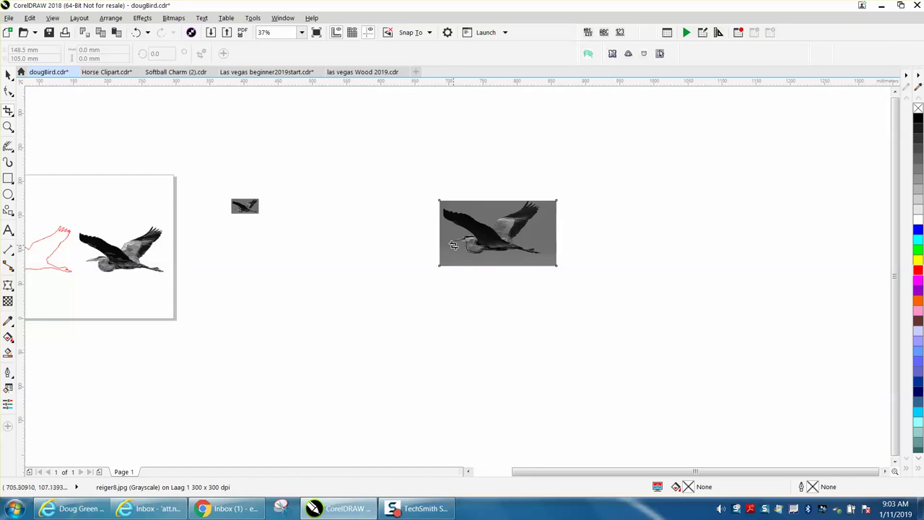
key("Delete")
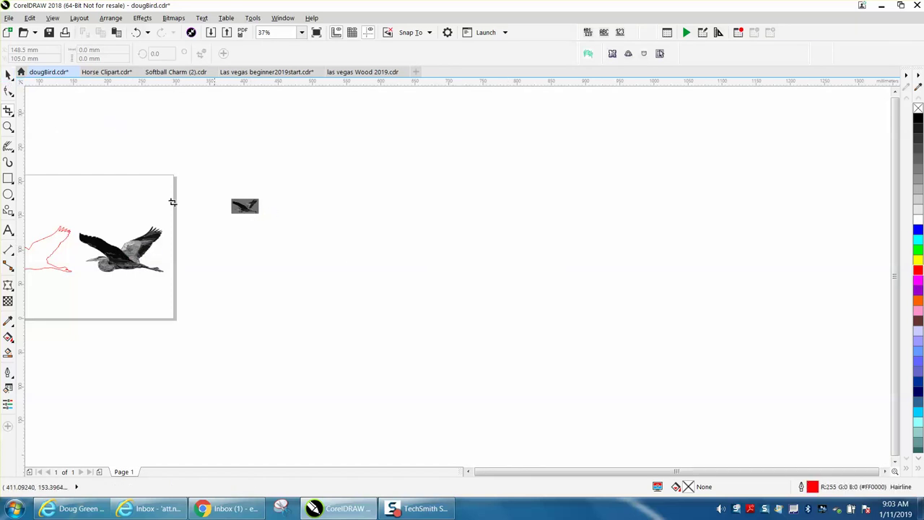
Move the small heron bitmap onto the page.
left_click(7, 75)
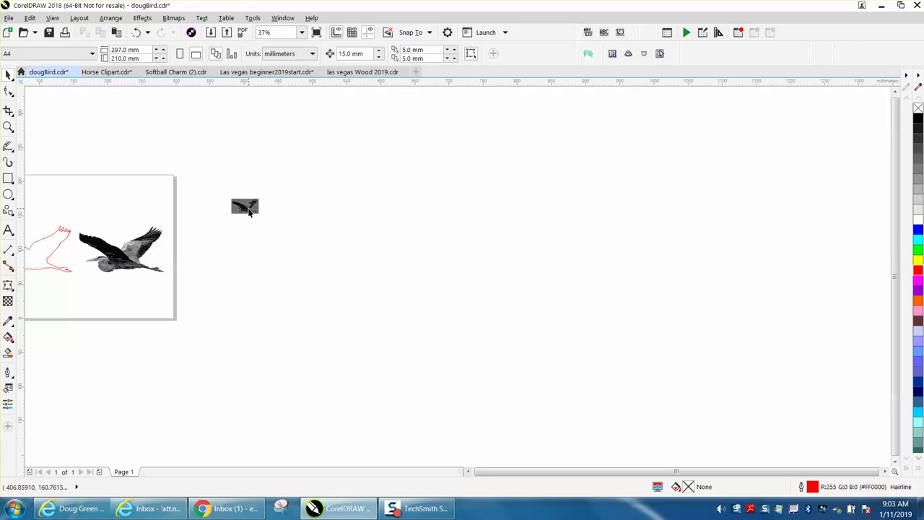
left_click_drag(249, 210, 157, 209)
key("z")
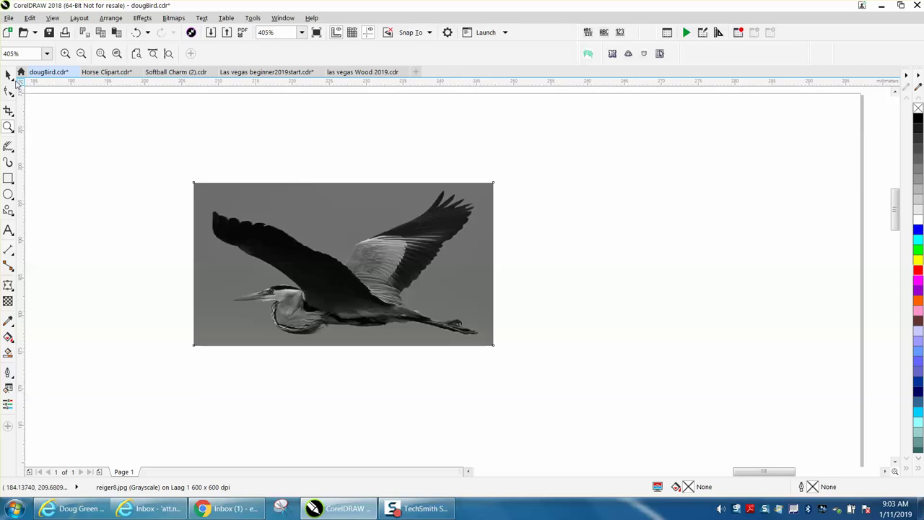
Cancel resampling and convert the small heron to a 600 dpi Grayscale (8-bit) bitmap.
left_click(8, 75)
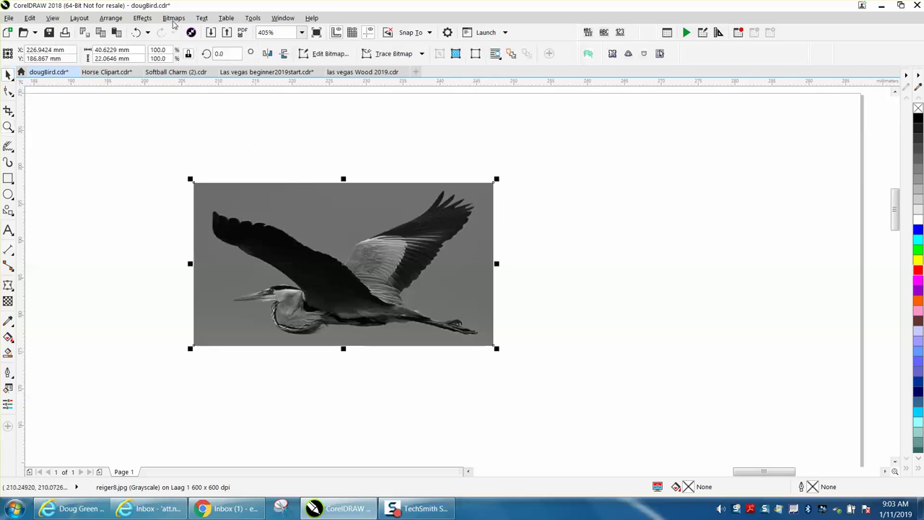
left_click(173, 19)
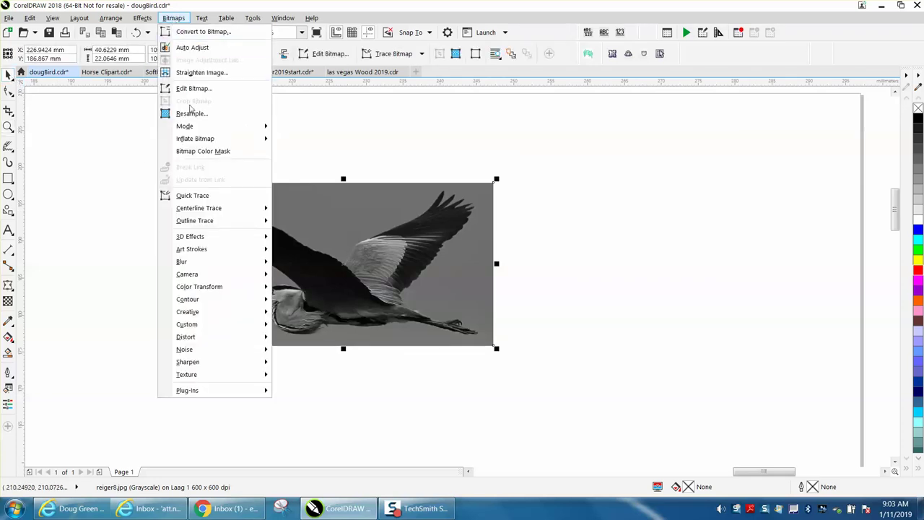
left_click(191, 113)
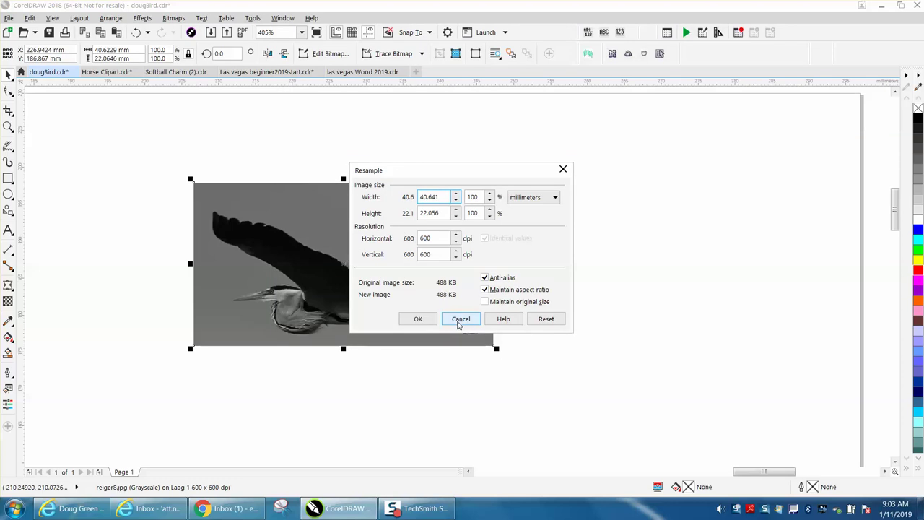
left_click(459, 322)
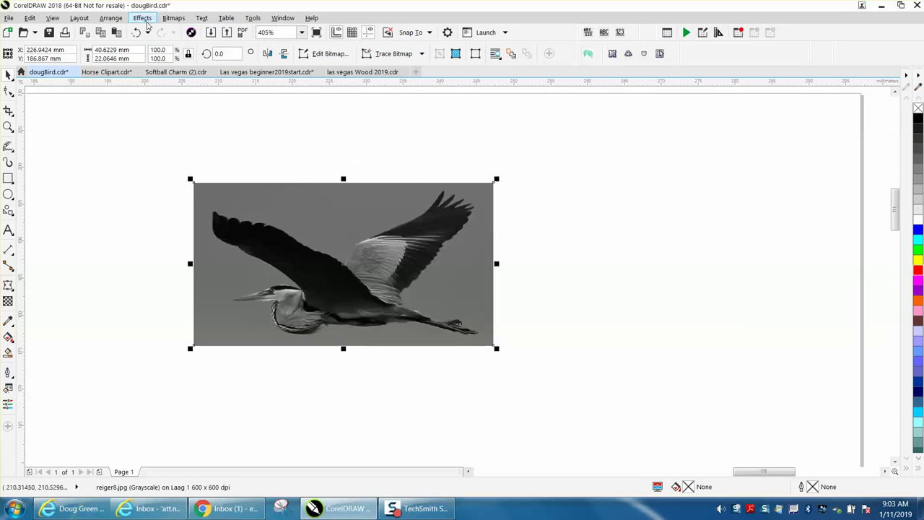
left_click(173, 18)
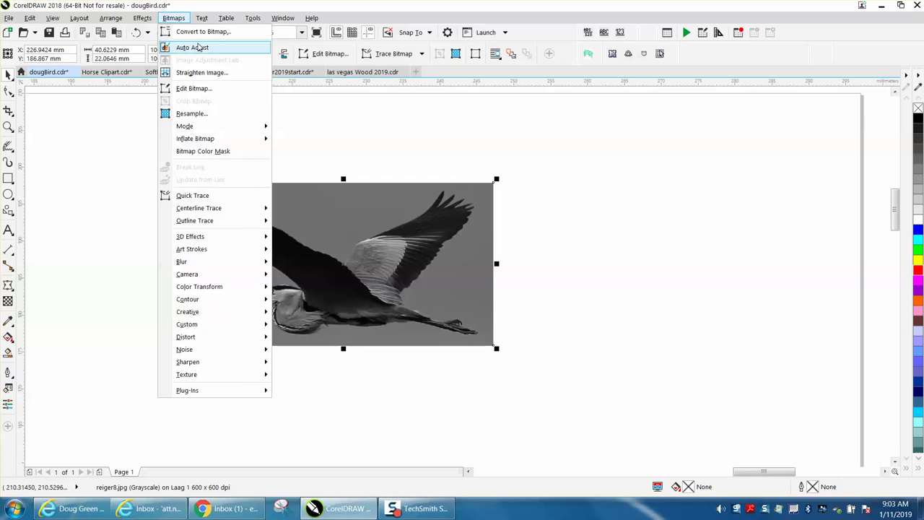
left_click(200, 32)
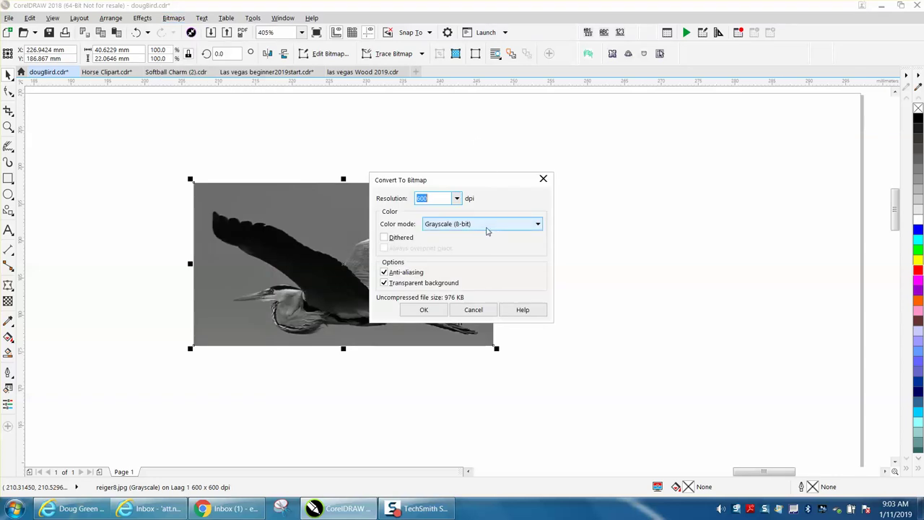
left_click(424, 309)
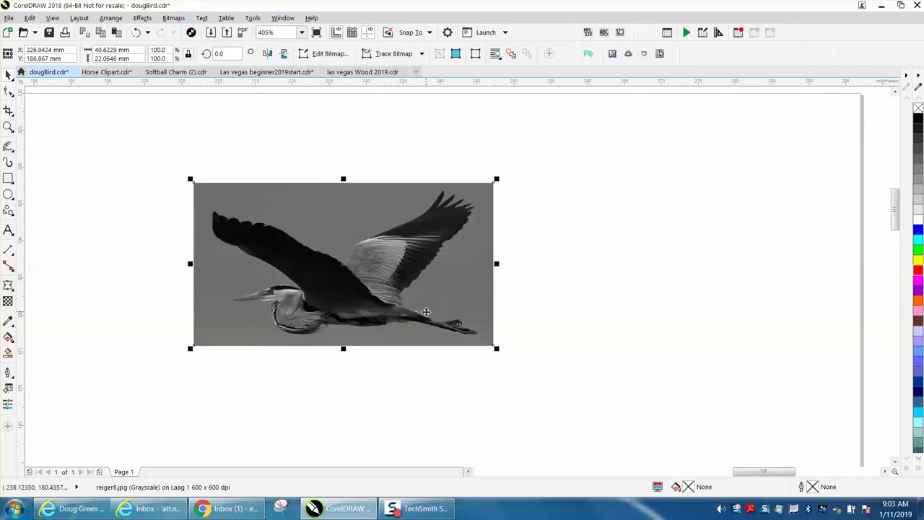
left_click(394, 54)
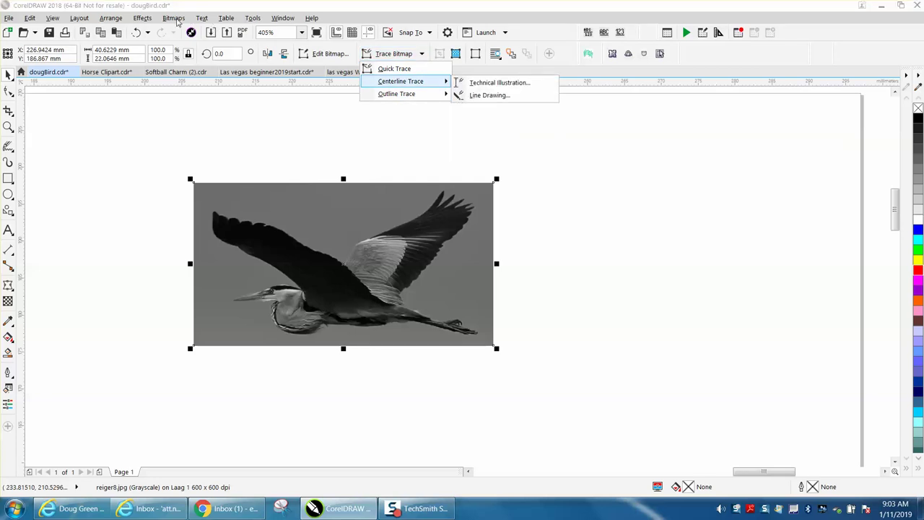
Outline-trace the heron as a Low Quality Image with Detail at maximum, giving 303 curves.
left_click(174, 19)
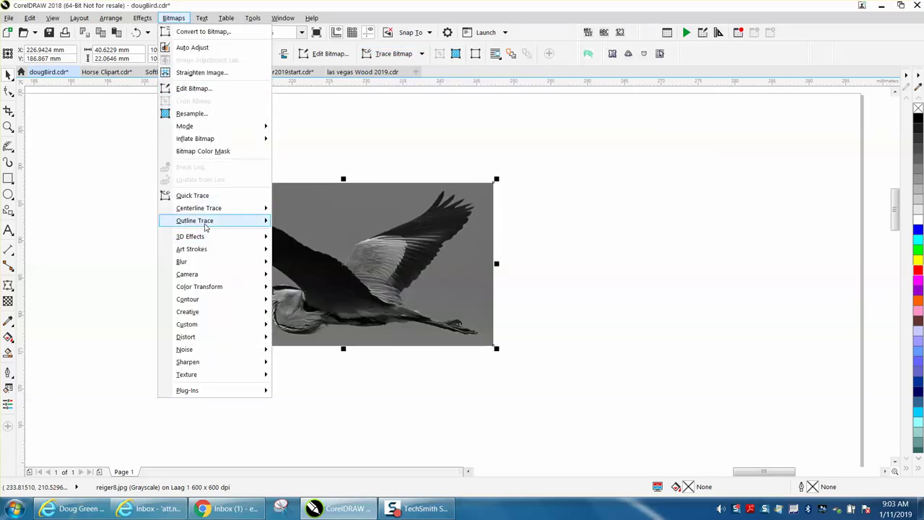
mouse_move(206, 227)
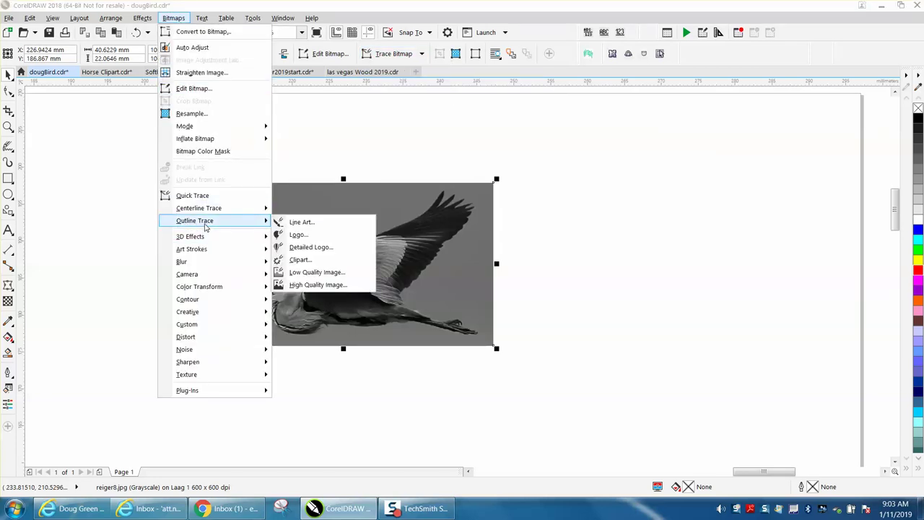
left_click(331, 276)
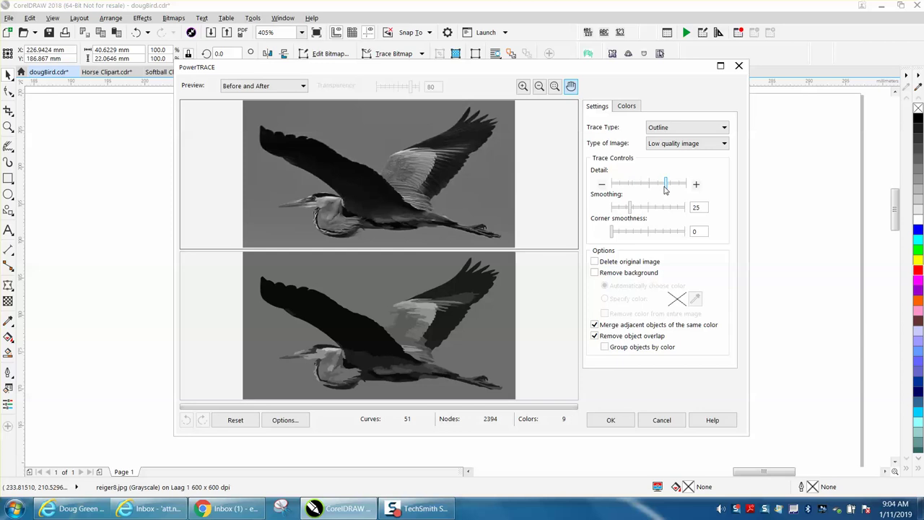
left_click_drag(666, 186, 694, 189)
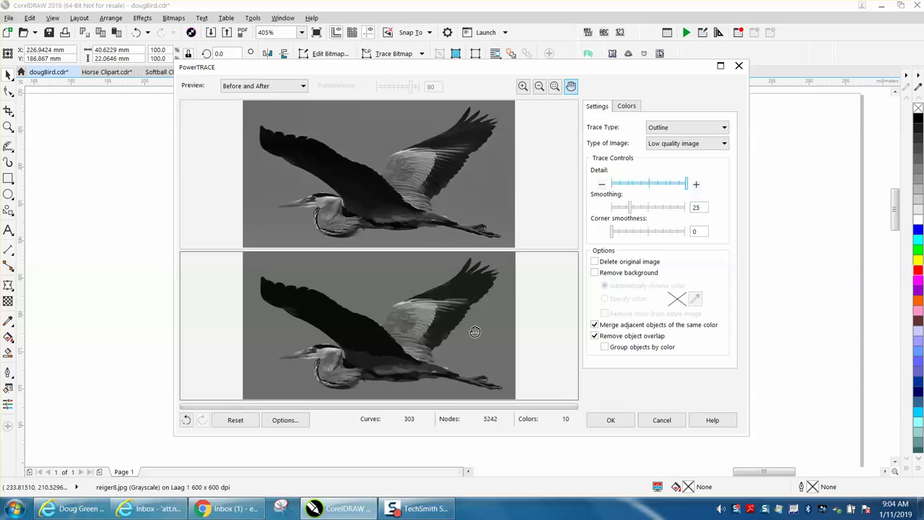
left_click(610, 419)
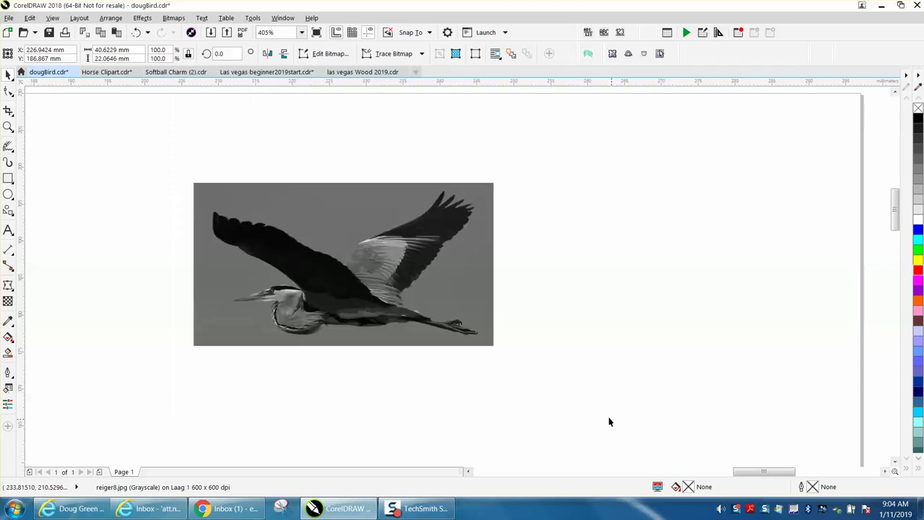
Move the traced bird left, the original bitmap off-page right, and zoom on the trace.
scroll(448, 332, "down", 2)
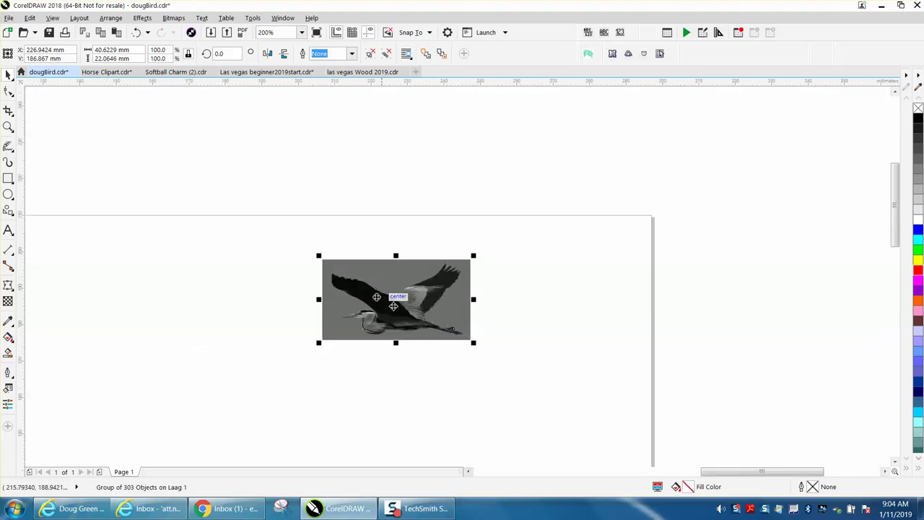
left_click_drag(390, 300, 197, 298)
left_click(396, 300)
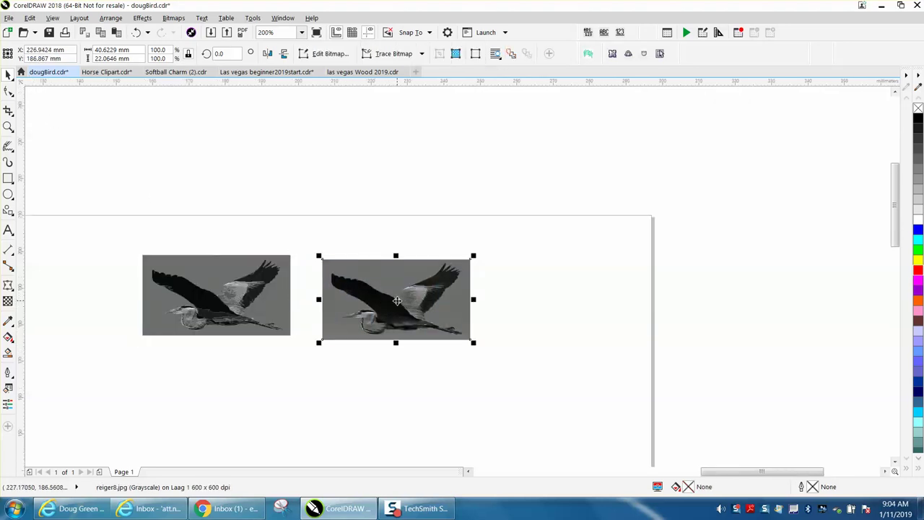
left_click_drag(397, 301, 737, 275)
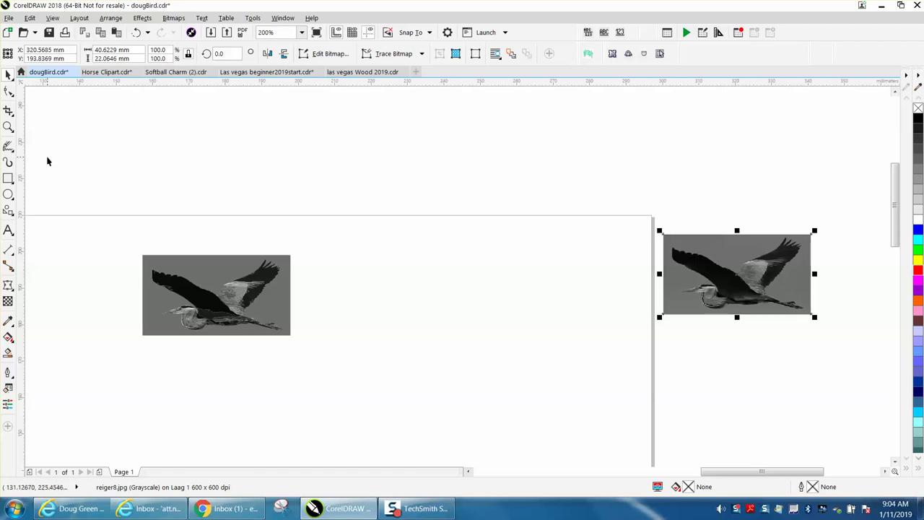
left_click(9, 127)
left_click_drag(126, 245, 358, 356)
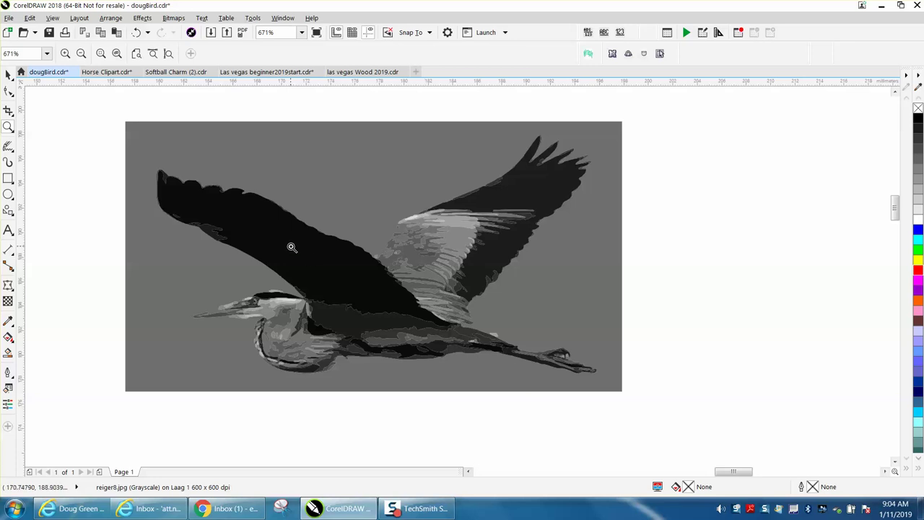
Ungroup the 303-object trace and delete its grey background shape.
left_click(8, 74)
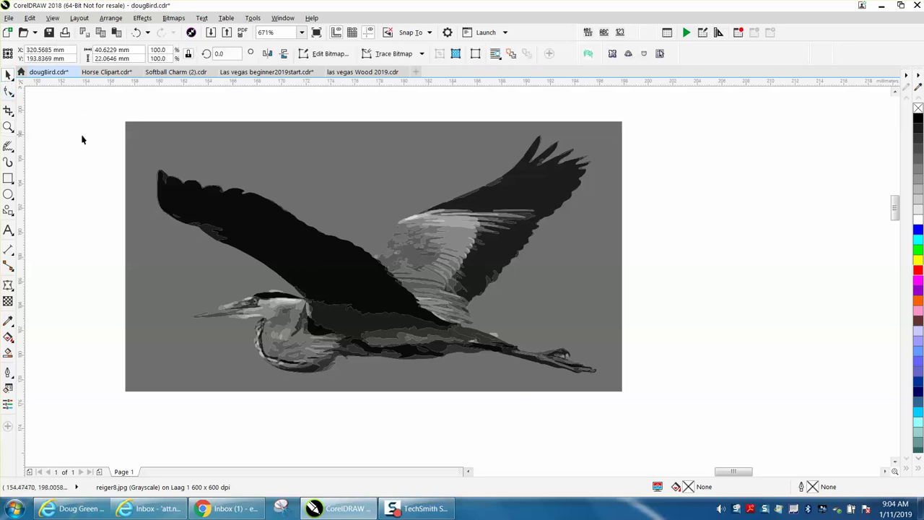
left_click(156, 143)
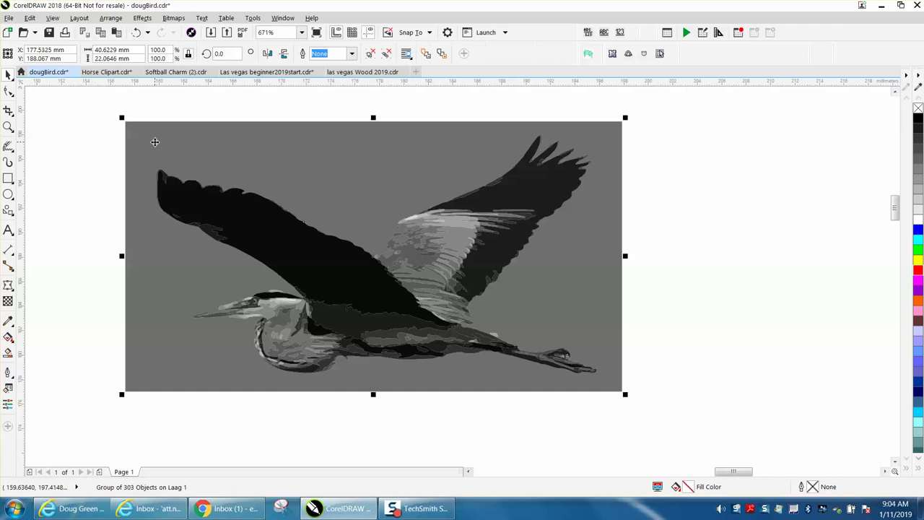
left_click(118, 20)
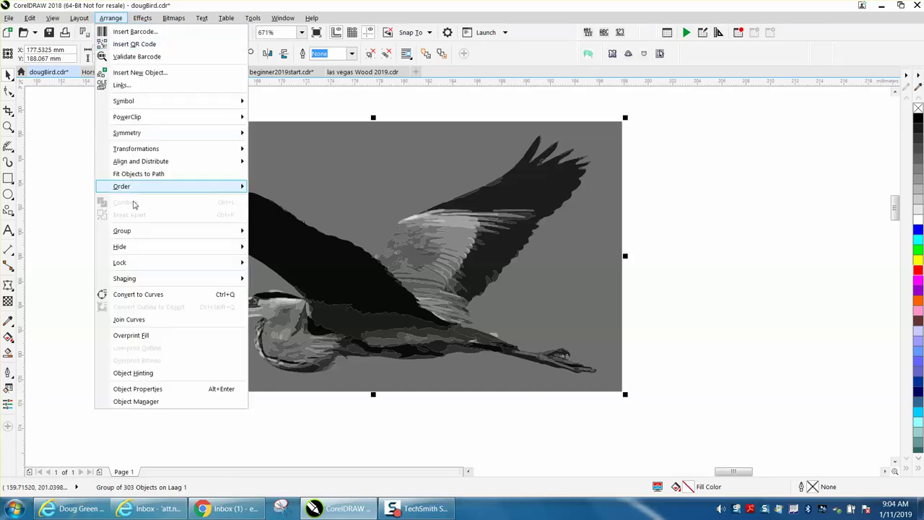
mouse_move(156, 234)
left_click(264, 245)
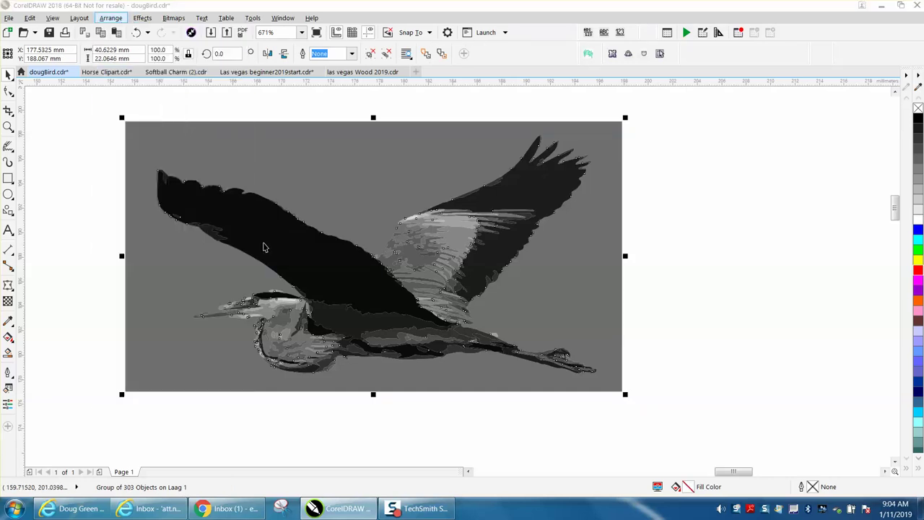
left_click(67, 180)
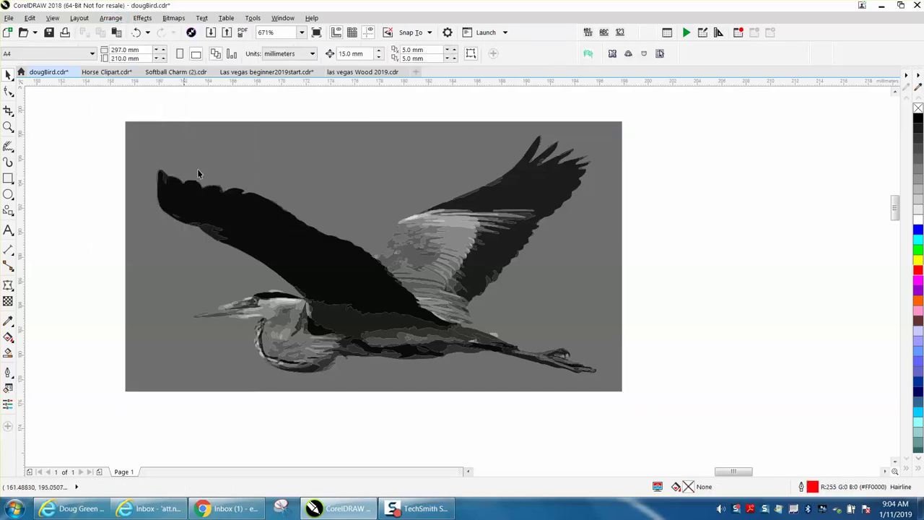
left_click(258, 162)
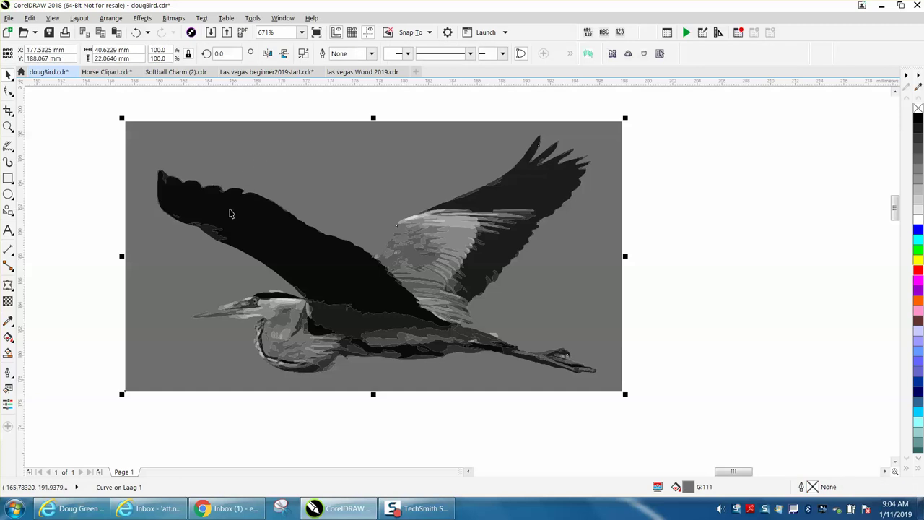
key("Delete")
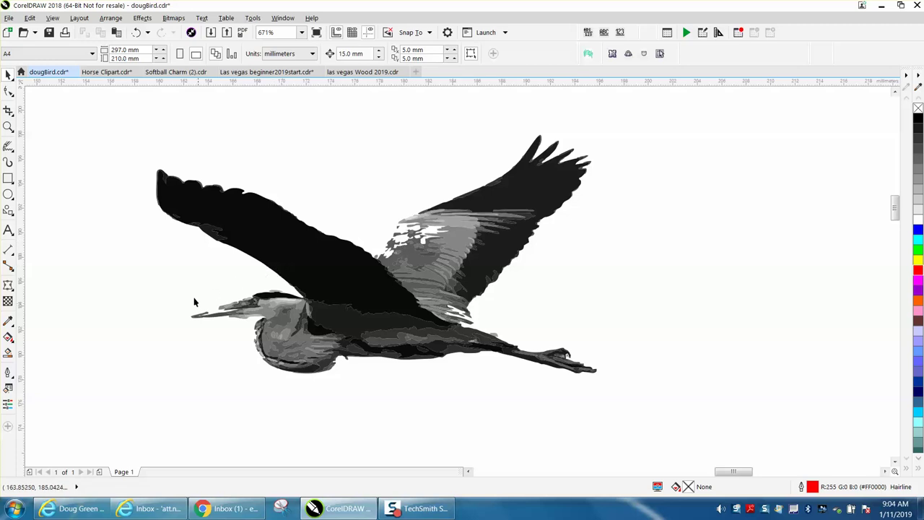
Zoom into the heron's head and adjust nodes on two small head curves.
left_click(8, 126)
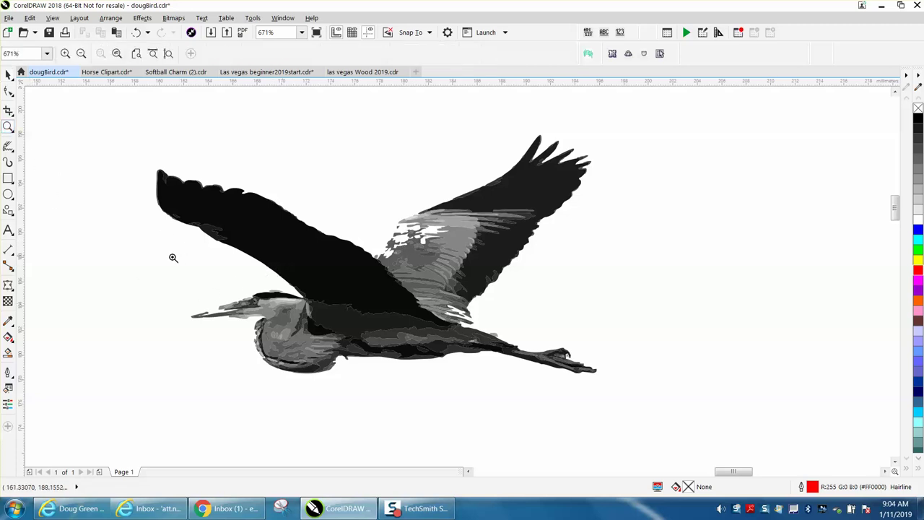
left_click_drag(169, 272, 313, 378)
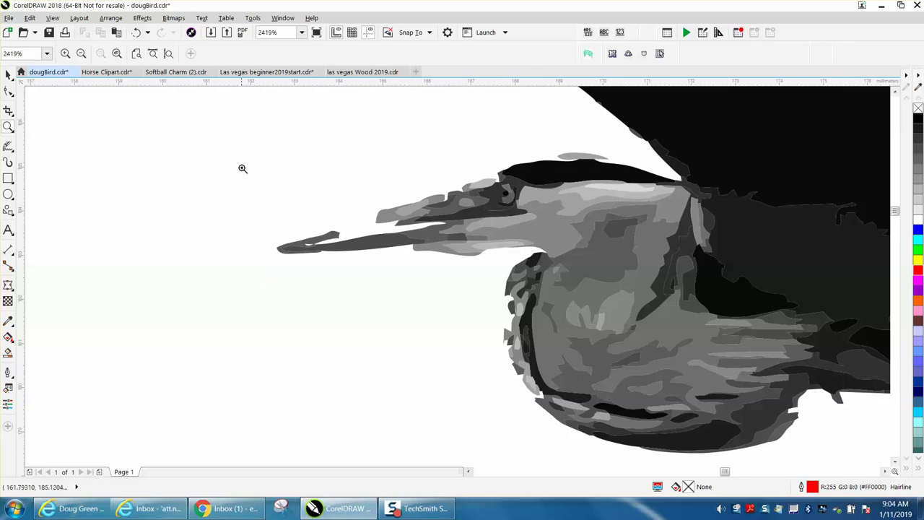
left_click_drag(242, 168, 631, 315)
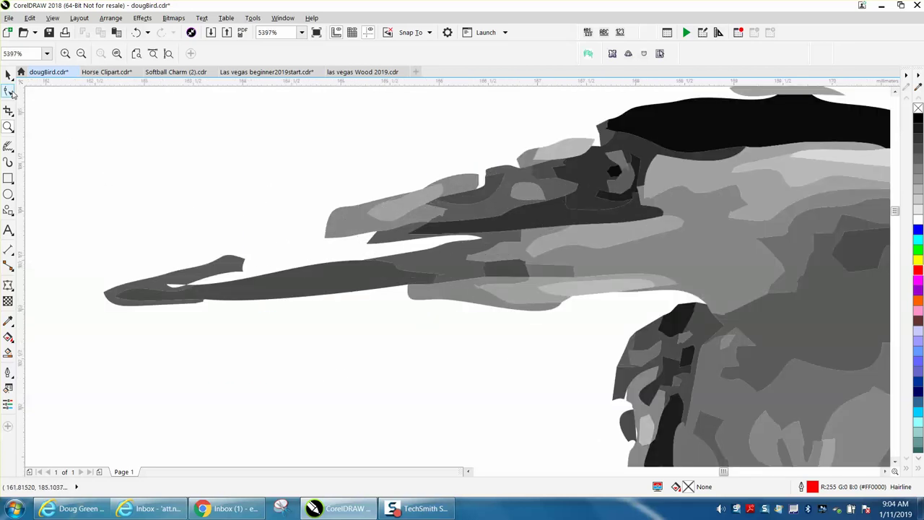
left_click(10, 91)
left_click(590, 144)
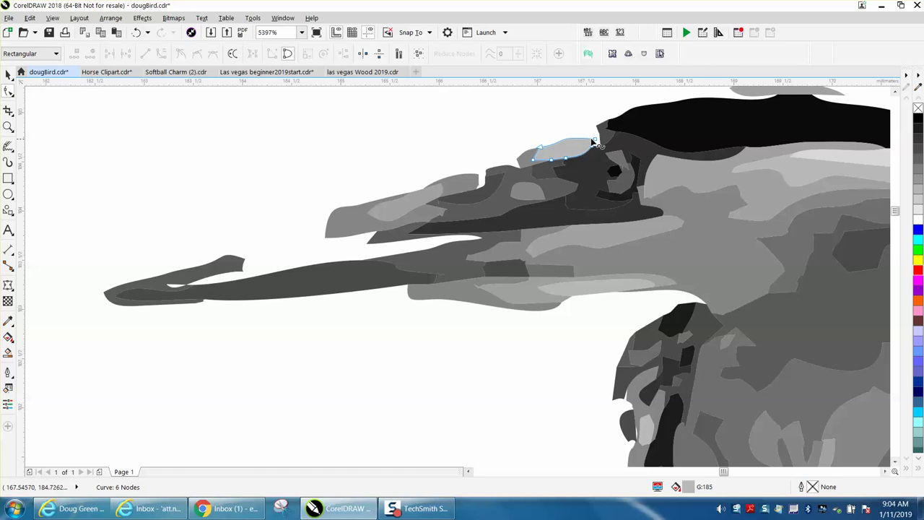
left_click_drag(596, 142, 605, 129)
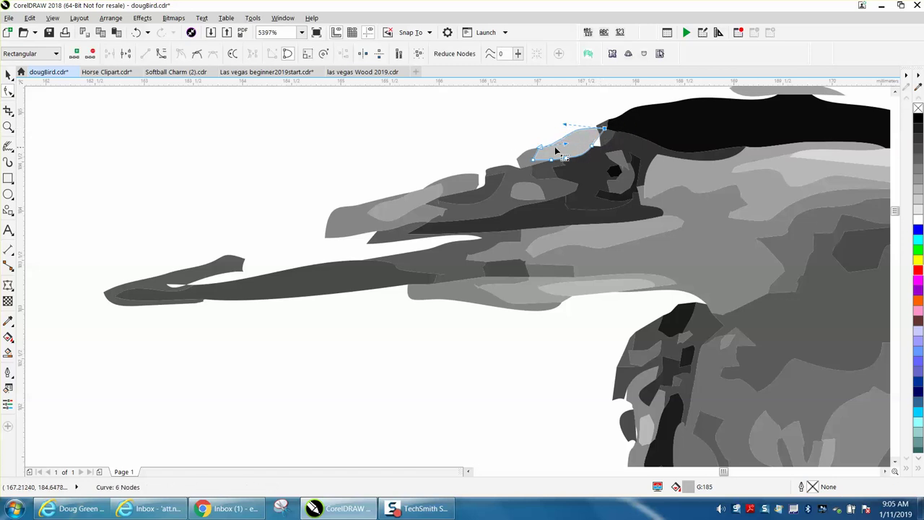
left_click(514, 159)
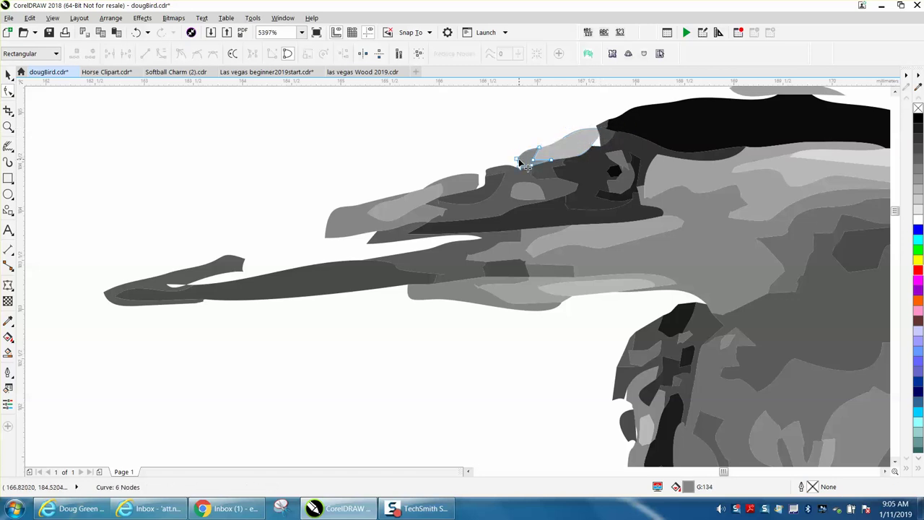
left_click_drag(514, 160, 470, 173)
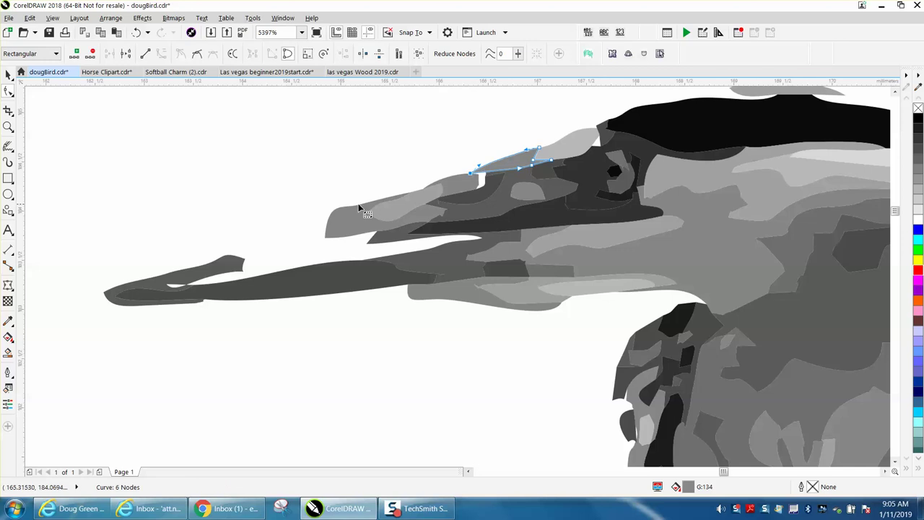
Stretch the lower beak up to the upper beak and pull the beak-tip node to close the gap.
left_click(336, 210)
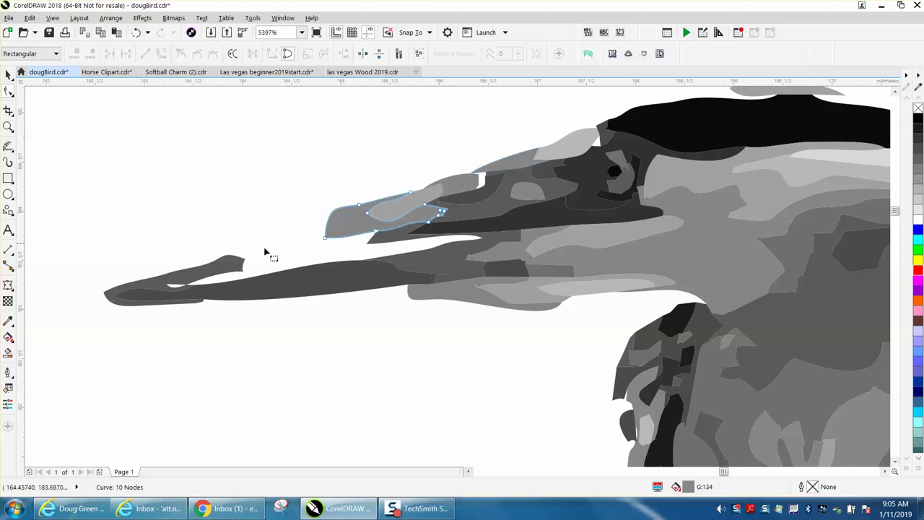
left_click(241, 265)
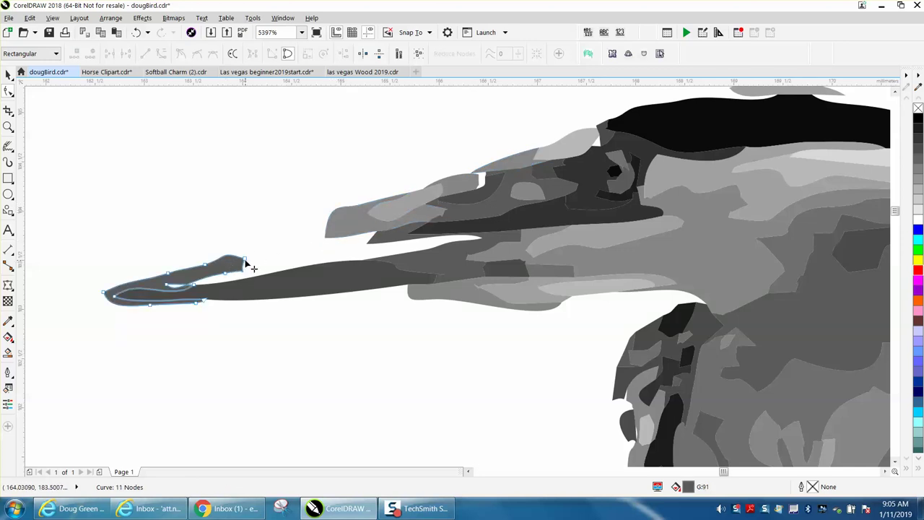
left_click_drag(245, 261, 359, 209)
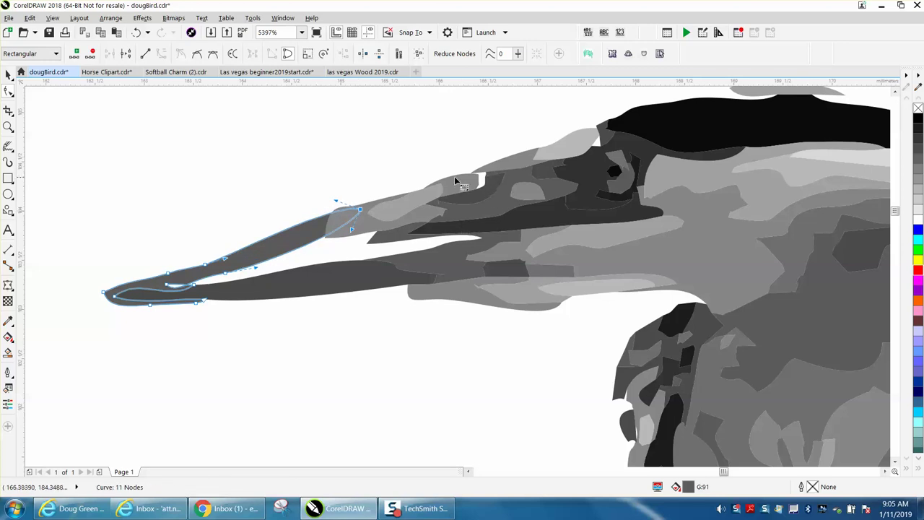
left_click(9, 127)
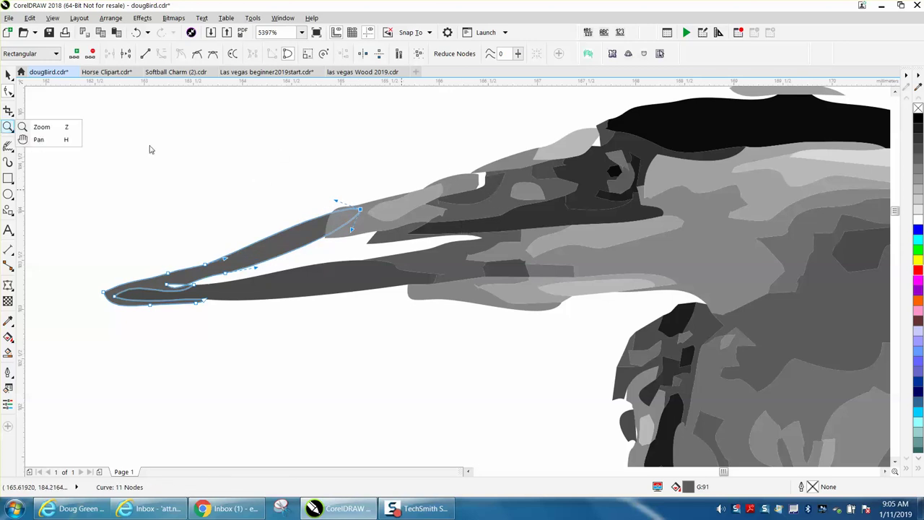
left_click(44, 127)
left_click_drag(443, 163, 550, 232)
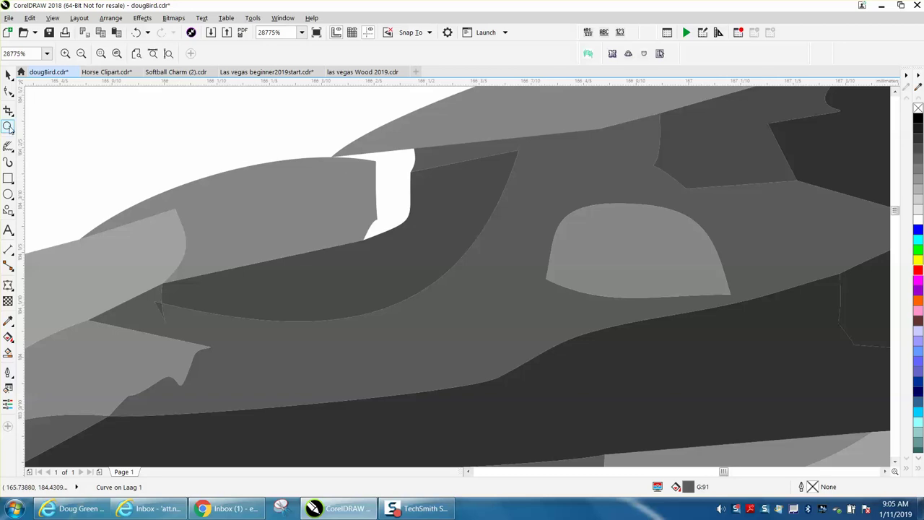
left_click(8, 91)
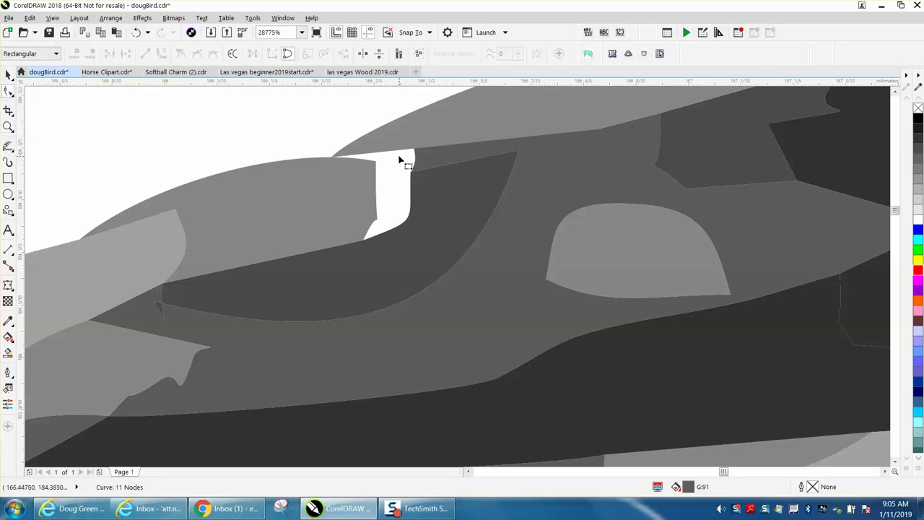
left_click(390, 151)
left_click_drag(336, 161, 284, 166)
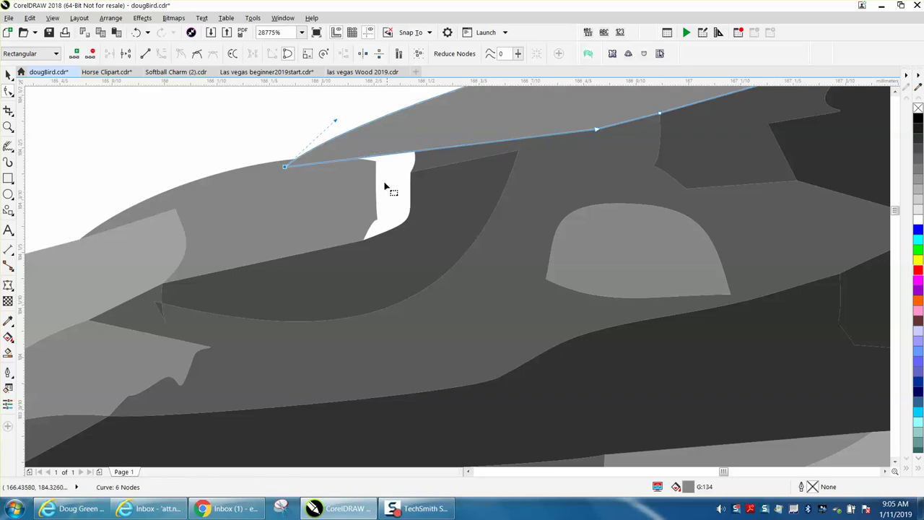
scroll(383, 186, "down", 4)
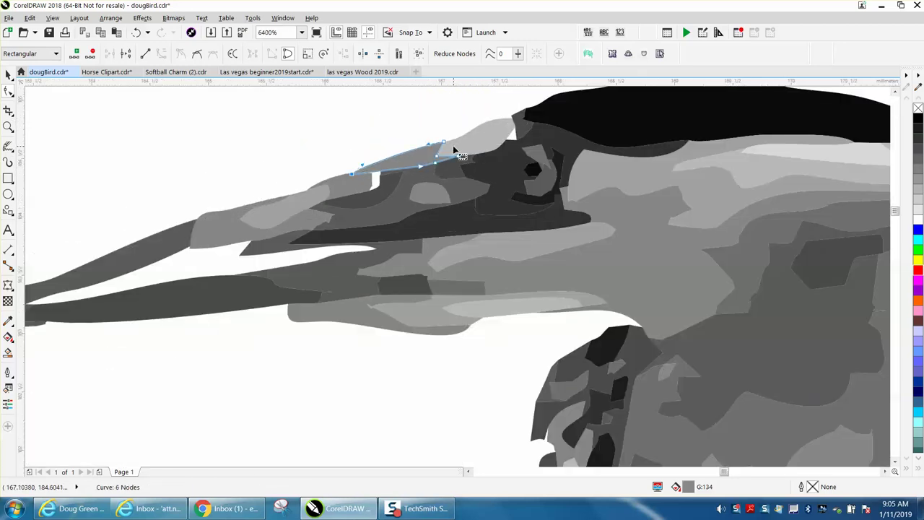
scroll(462, 153, "down", 2)
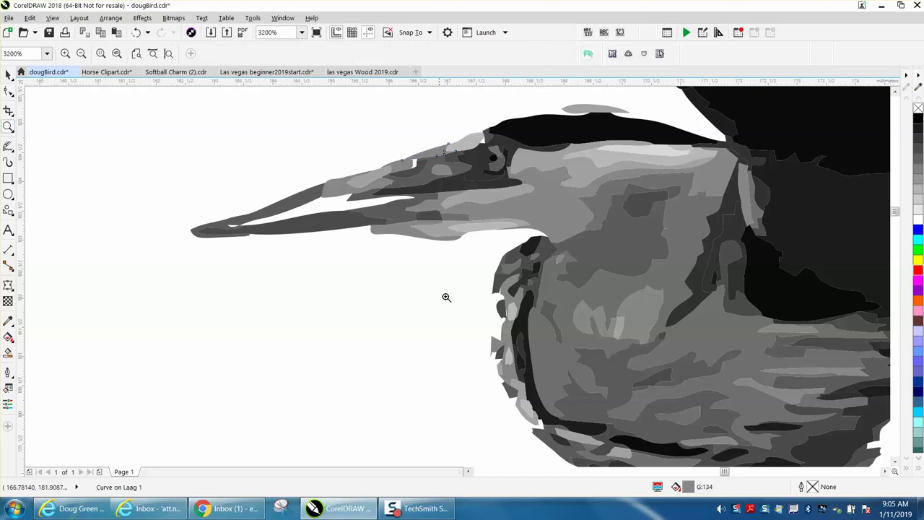
Stretch two breast-edge shapes down over the white gaps in the outline.
scroll(600, 426, "up", 2)
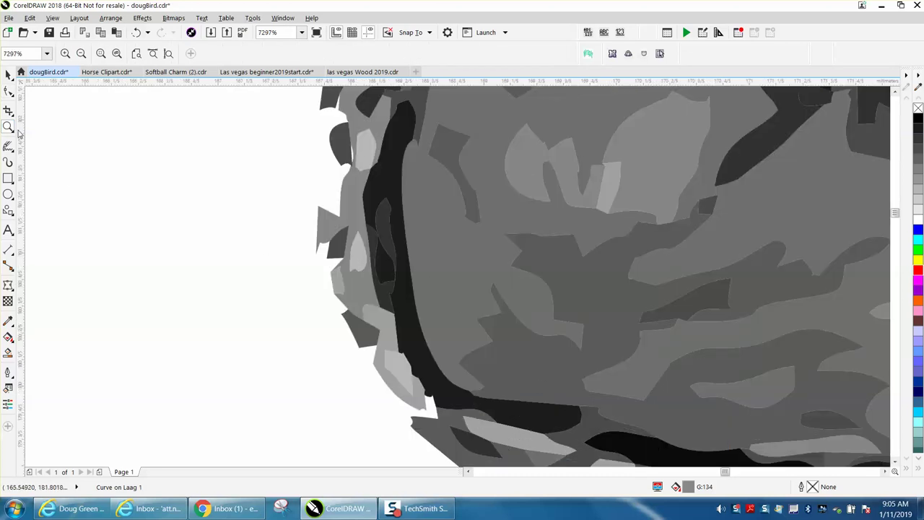
left_click(9, 91)
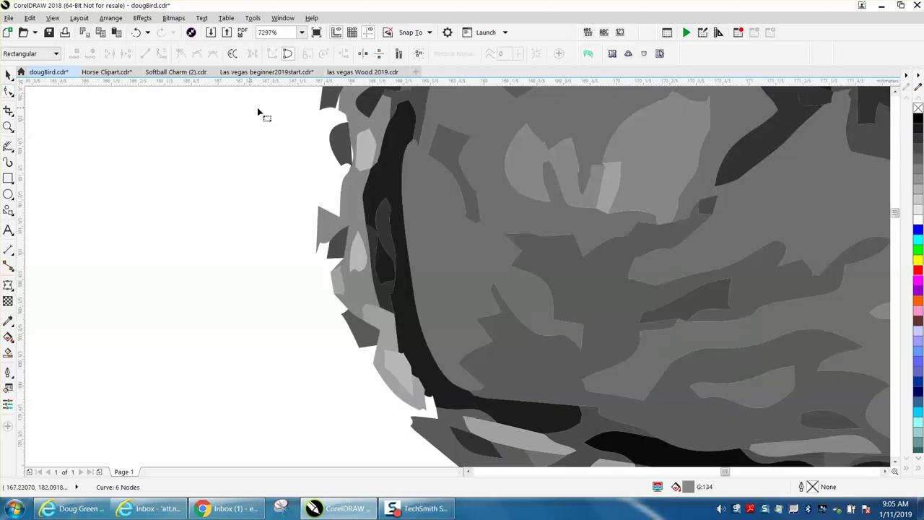
left_click(322, 112)
left_click_drag(322, 112, 329, 215)
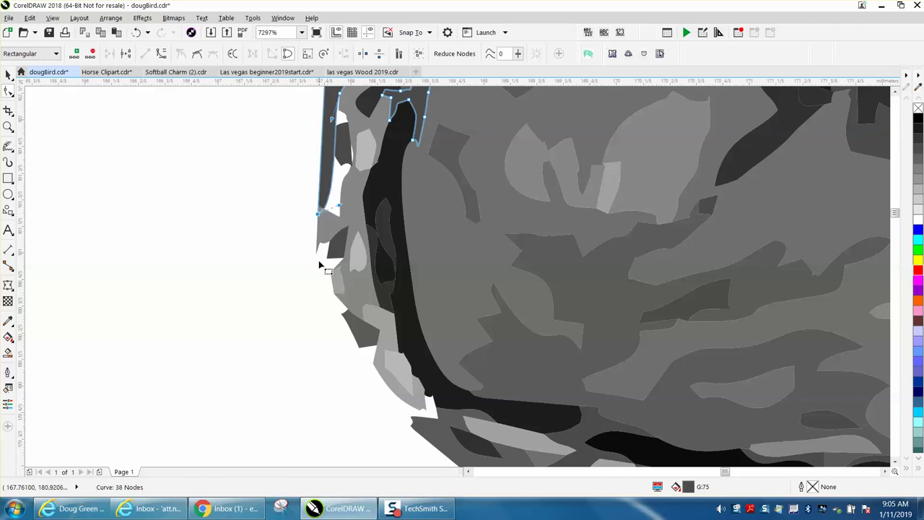
left_click(318, 250)
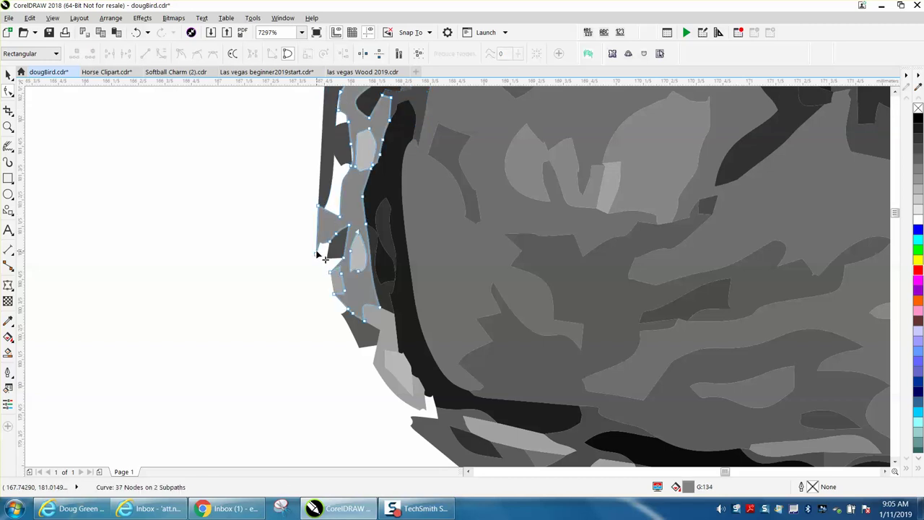
mouse_move(318, 250)
left_mouse_down()
mouse_move(332, 278)
mouse_move(309, 249)
left_mouse_up()
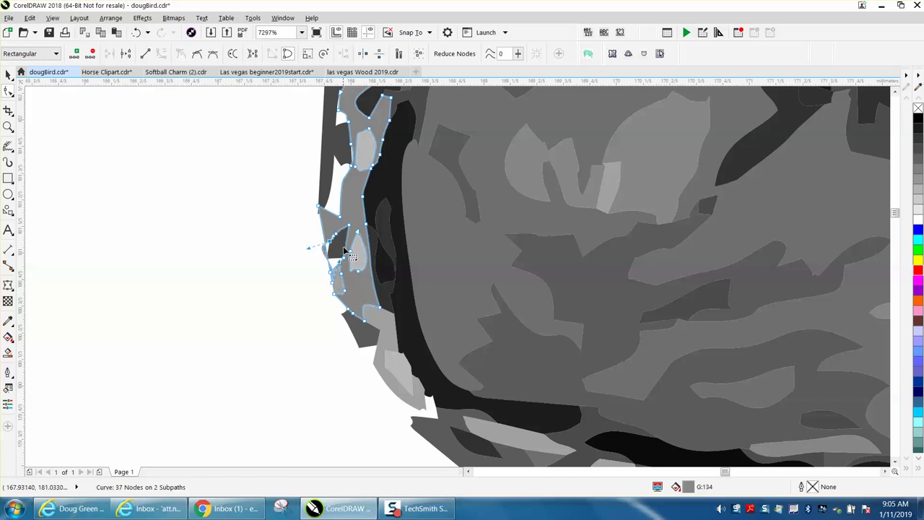
Extend the small dark shape and the light grey shape below along the breast edge.
left_click(352, 322)
left_click(344, 321)
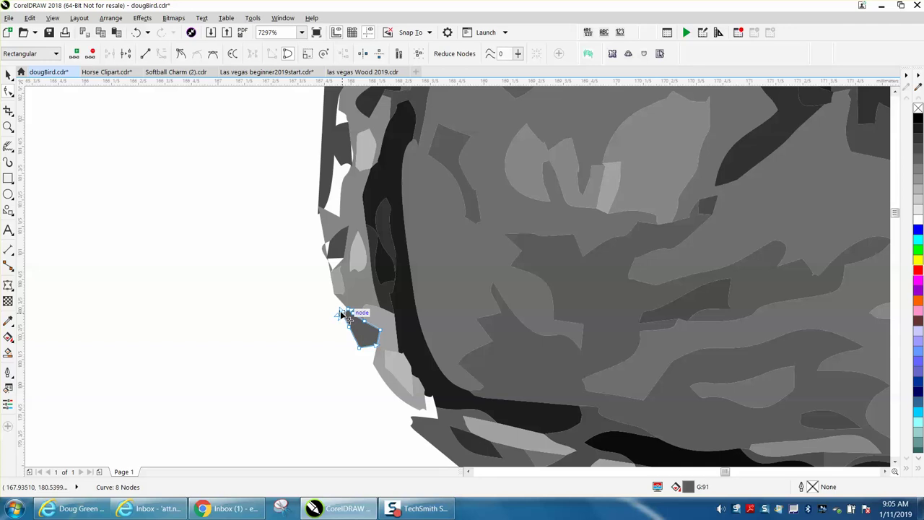
left_click_drag(344, 318, 335, 294)
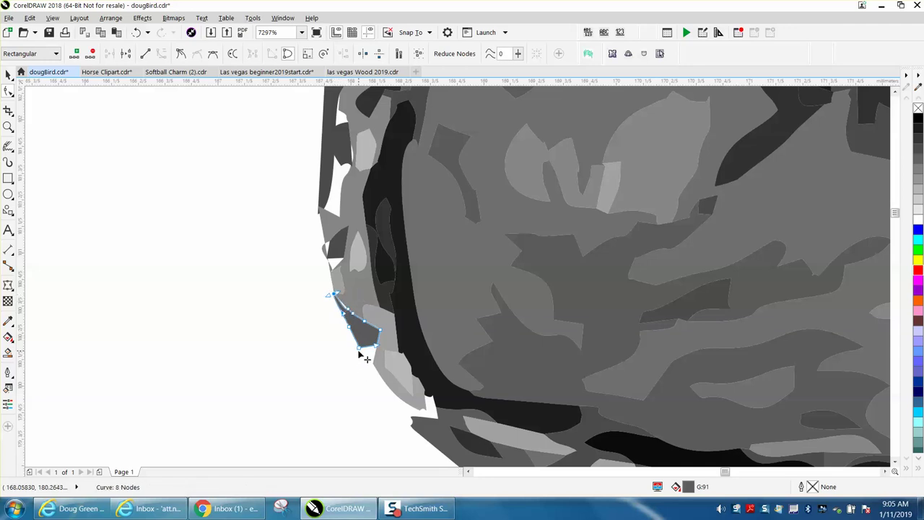
left_click_drag(359, 351, 381, 363)
left_click(397, 397)
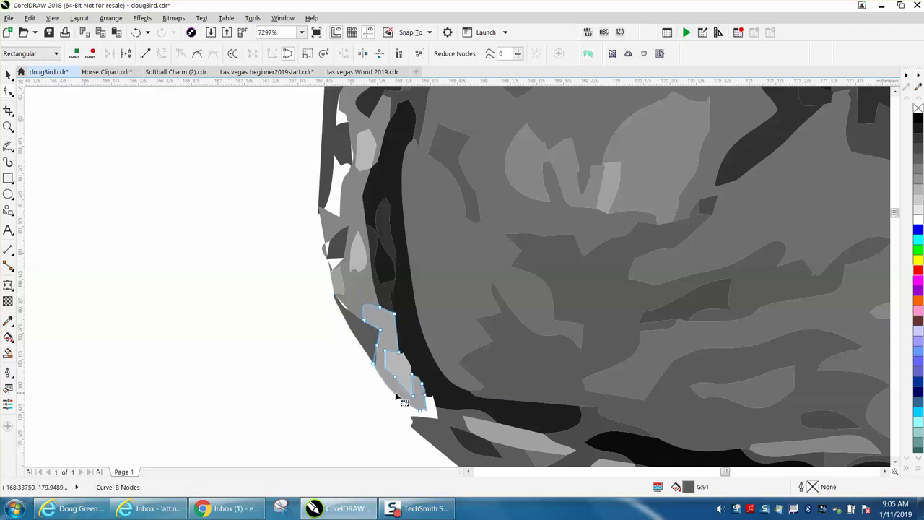
left_click_drag(396, 395, 409, 422)
scroll(423, 351, "down", 5)
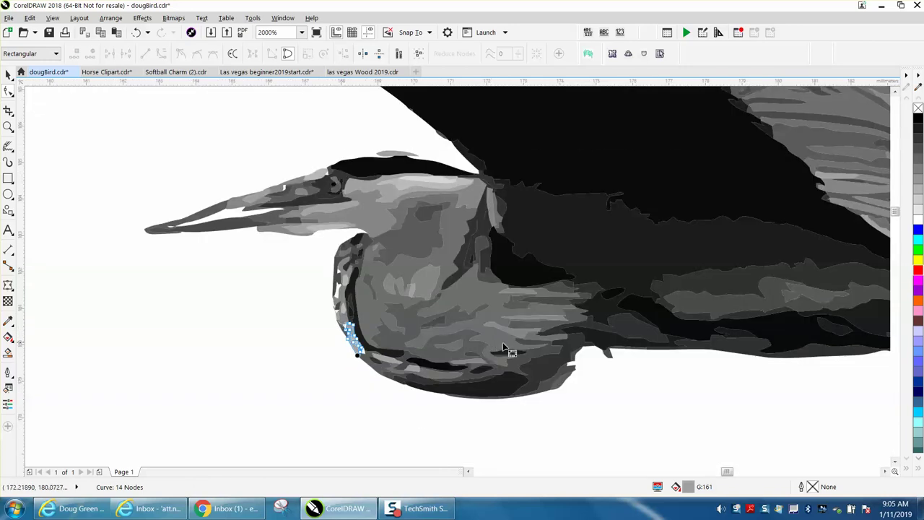
Delete the stray dark shape under the body and stretch the breast curve's spike toward the wing.
left_click(8, 75)
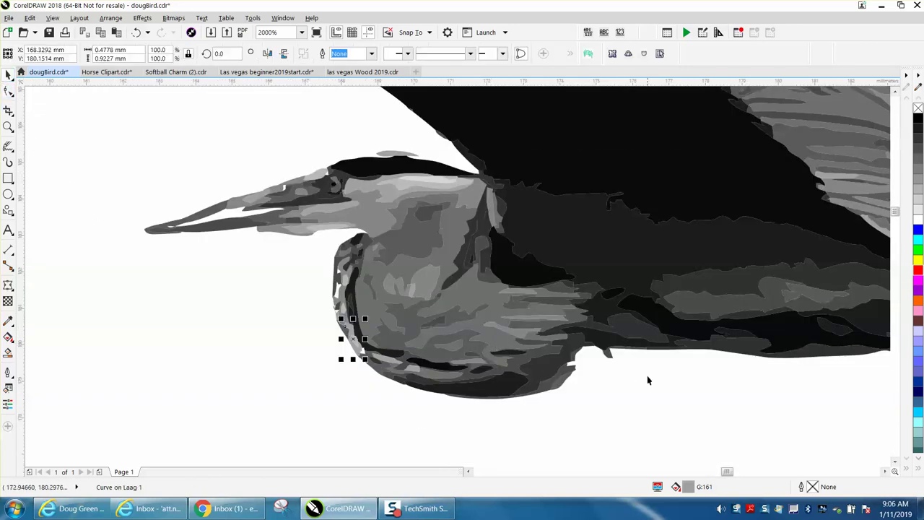
left_click(607, 355)
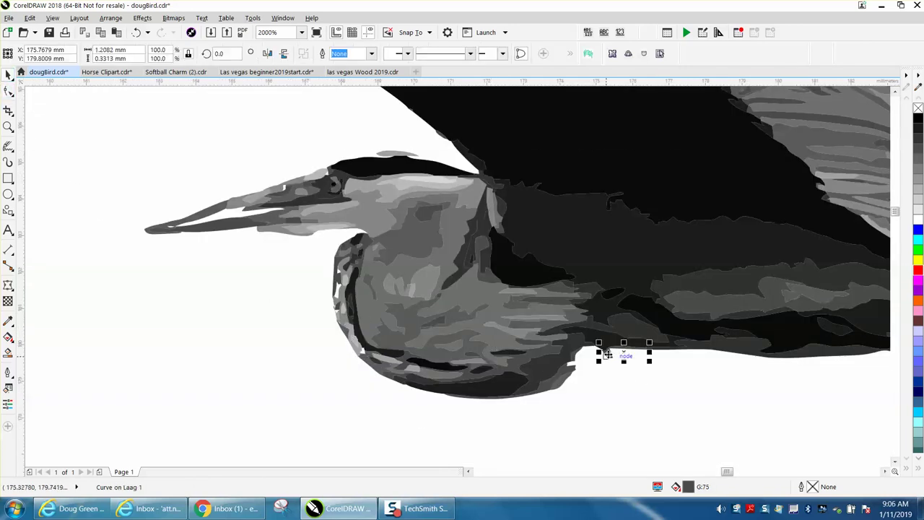
key("Delete")
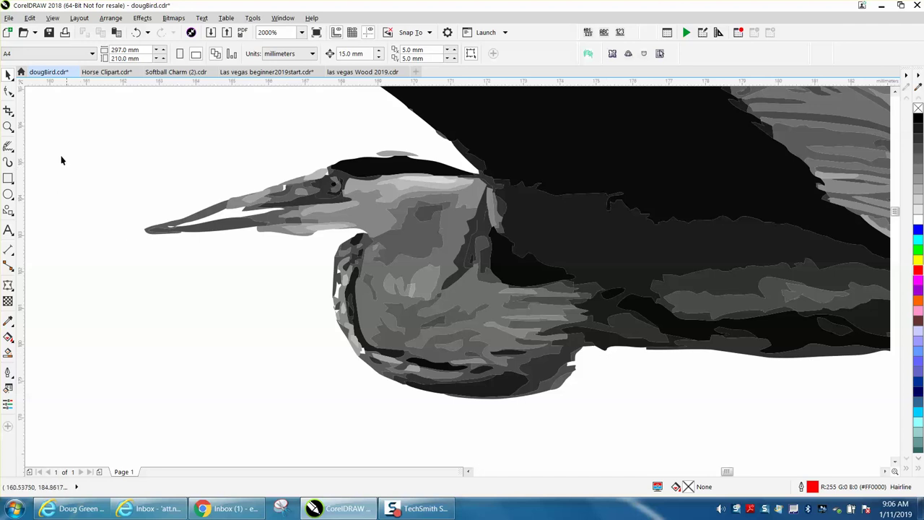
left_click(8, 126)
left_click_drag(505, 302, 676, 408)
left_click(7, 75)
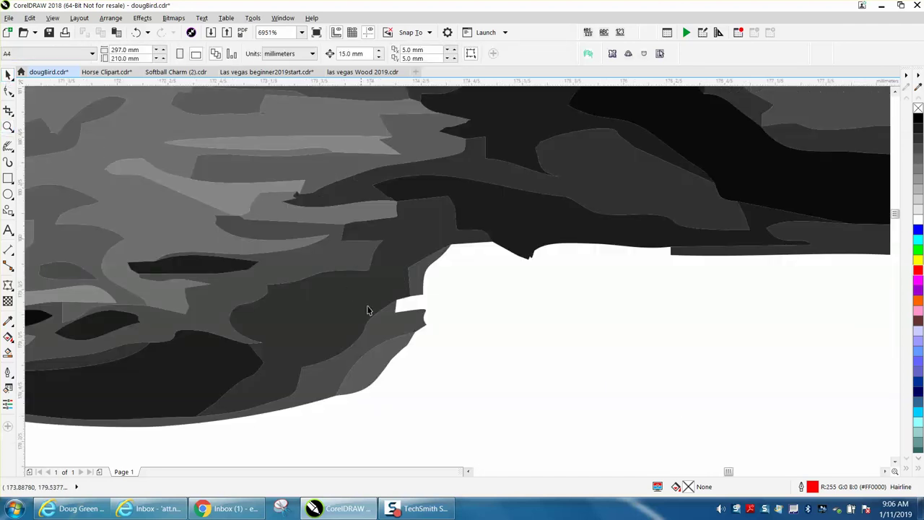
left_click(402, 318)
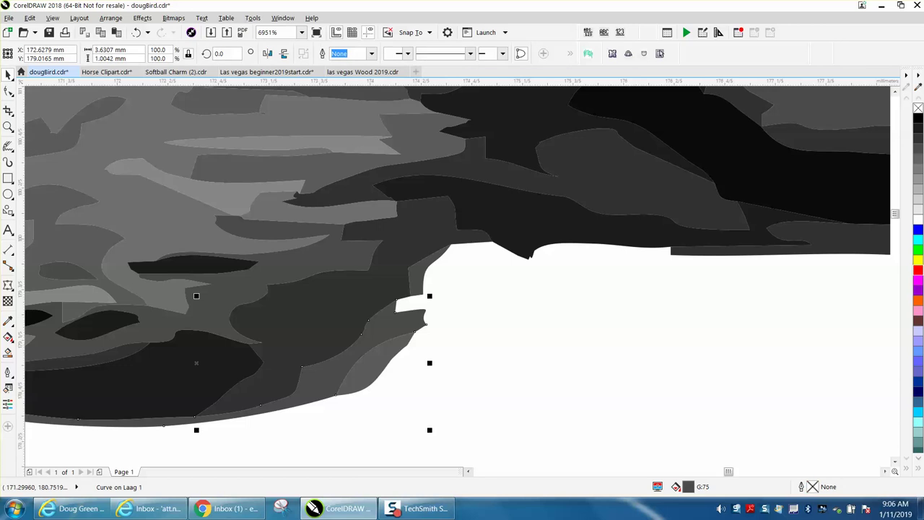
left_click(8, 90)
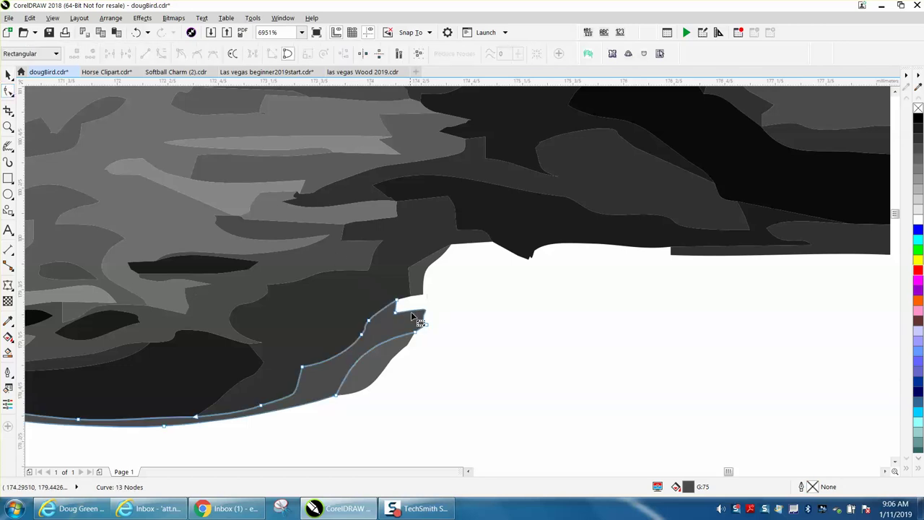
left_click_drag(431, 328, 497, 251)
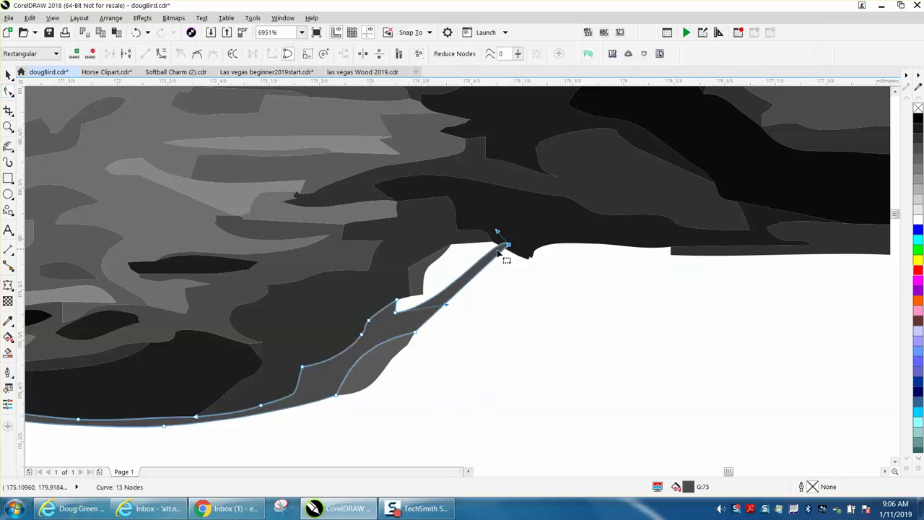
Delete the dip nodes on the belly-edge shape and straighten its lower edge.
left_click(532, 261)
mouse_move(545, 254)
left_mouse_down()
mouse_move(512, 274)
mouse_move(550, 267)
left_mouse_up()
left_click(547, 264)
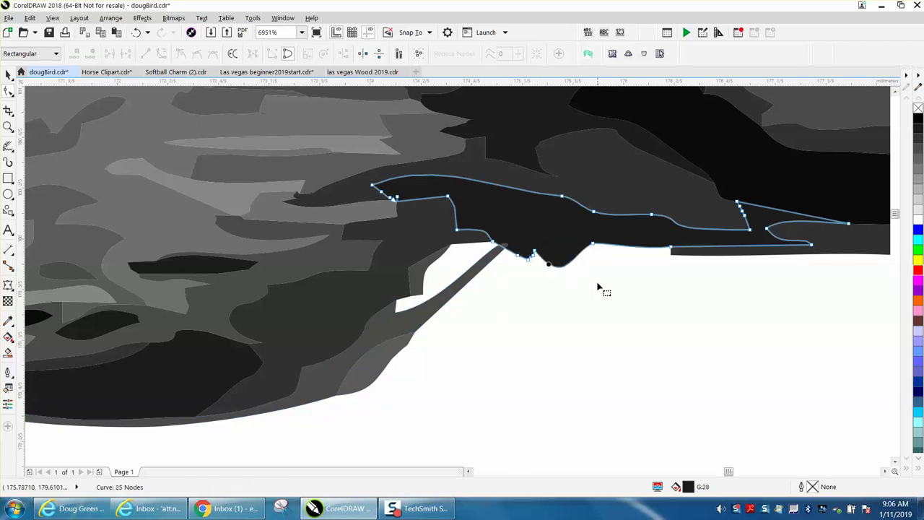
left_click_drag(505, 271, 516, 278)
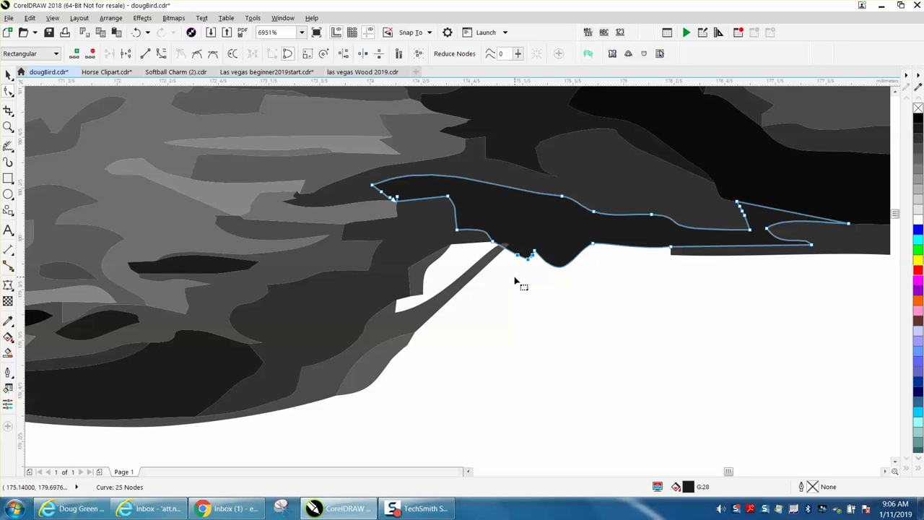
key("Delete")
double_click(536, 251)
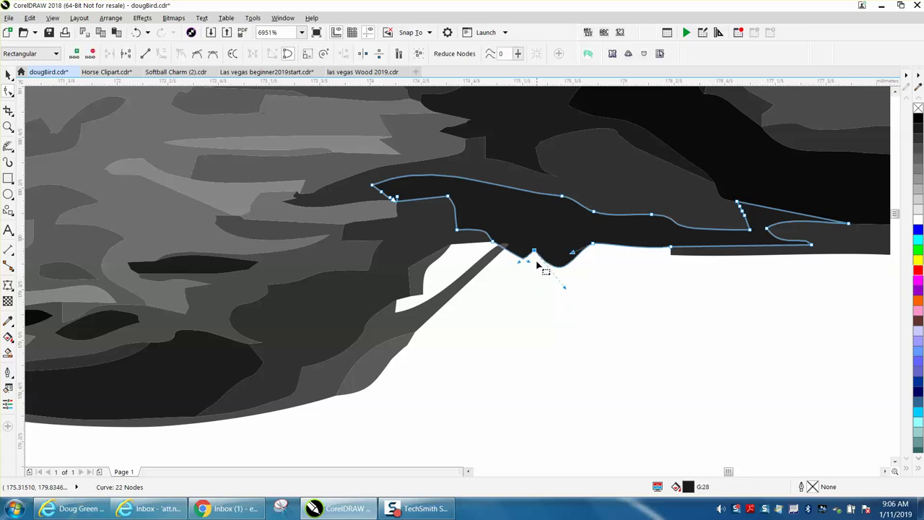
left_click_drag(545, 269, 546, 246)
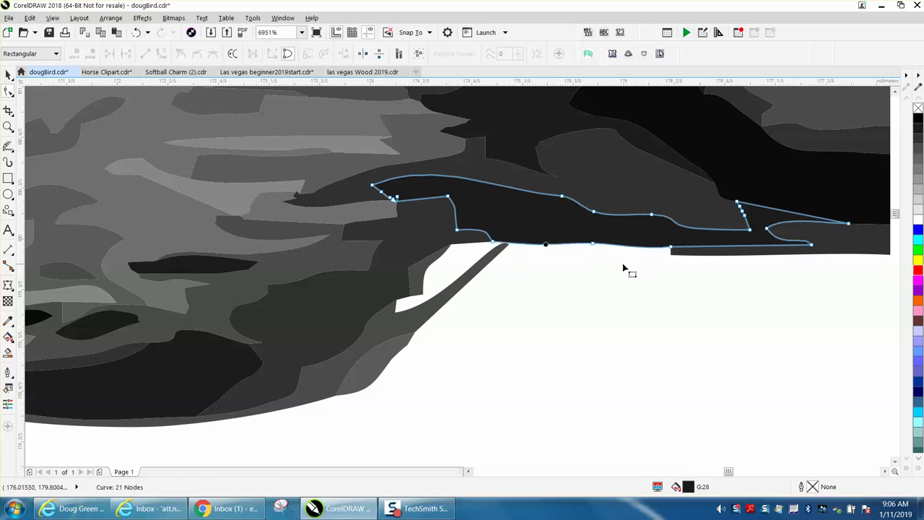
left_click(676, 255)
left_click(679, 249)
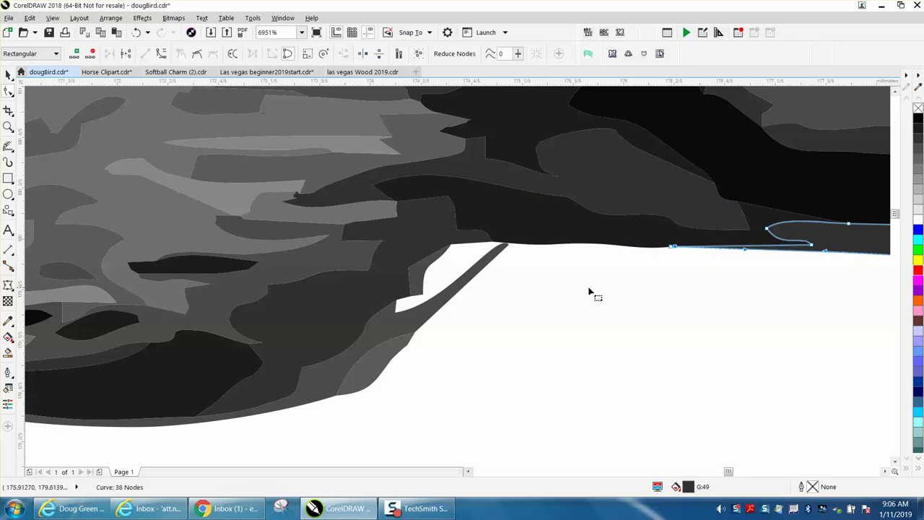
scroll(561, 295, "down", 8)
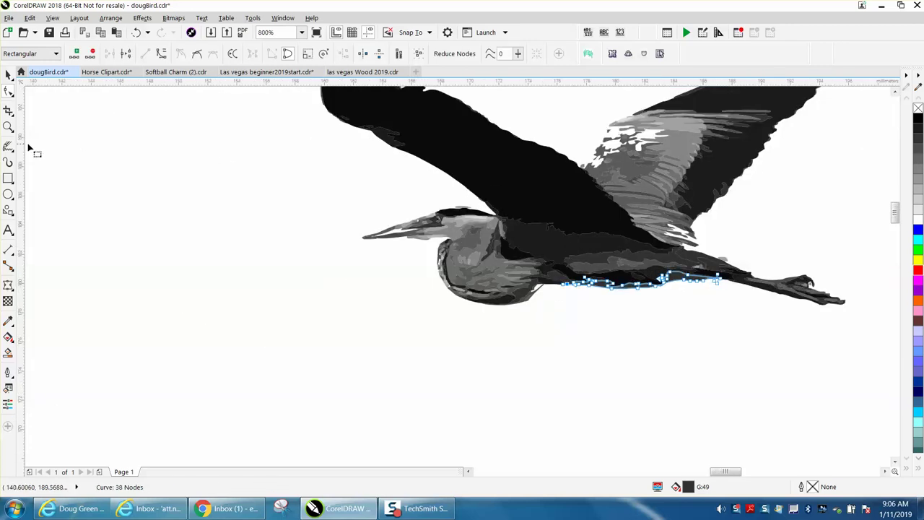
Zoom into the far wing and extend the top-edge curve's left end further left.
left_click(8, 127)
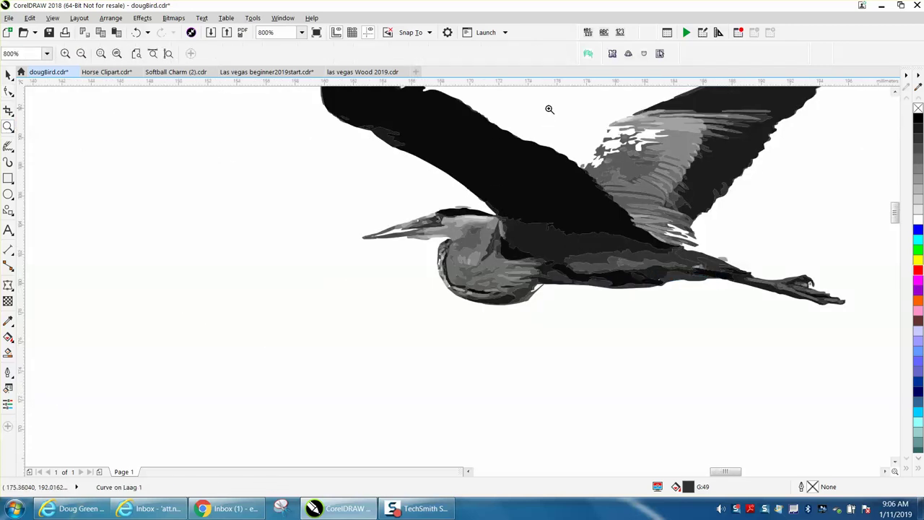
left_click_drag(651, 167, 755, 231)
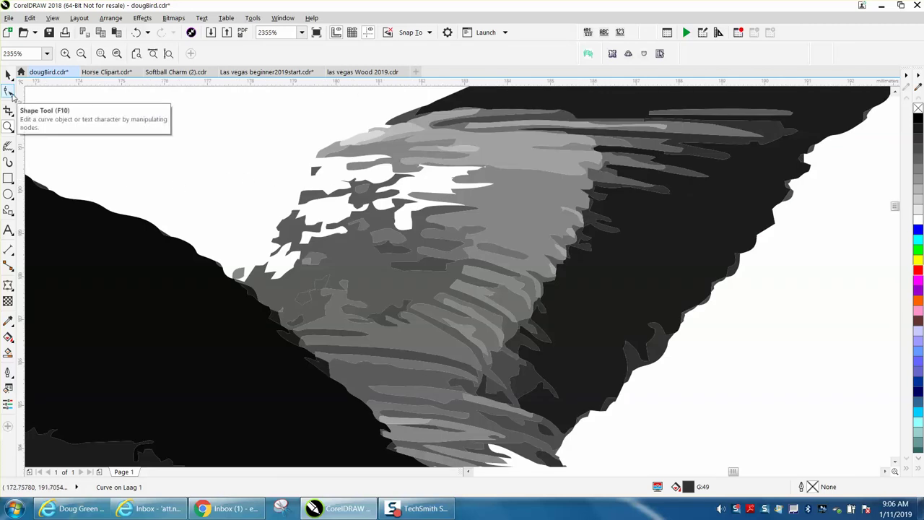
left_click(9, 91)
left_click(390, 126)
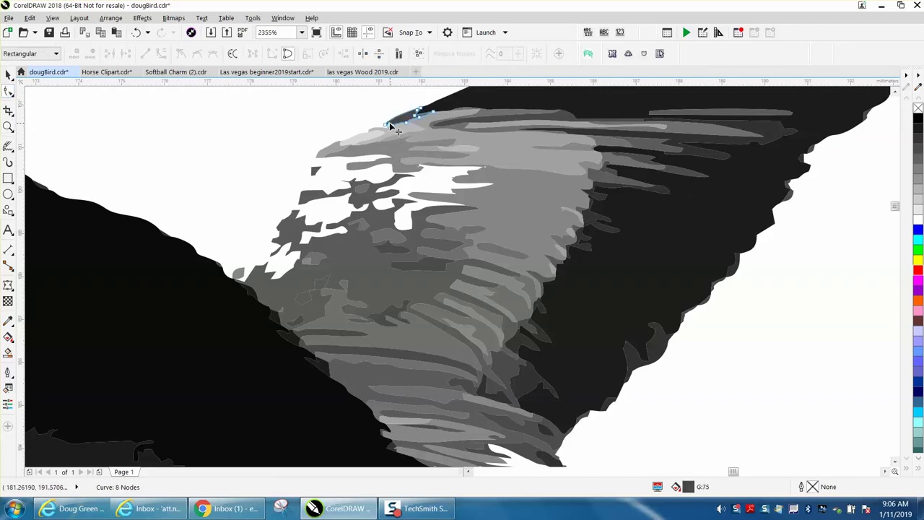
left_click_drag(387, 126, 370, 128)
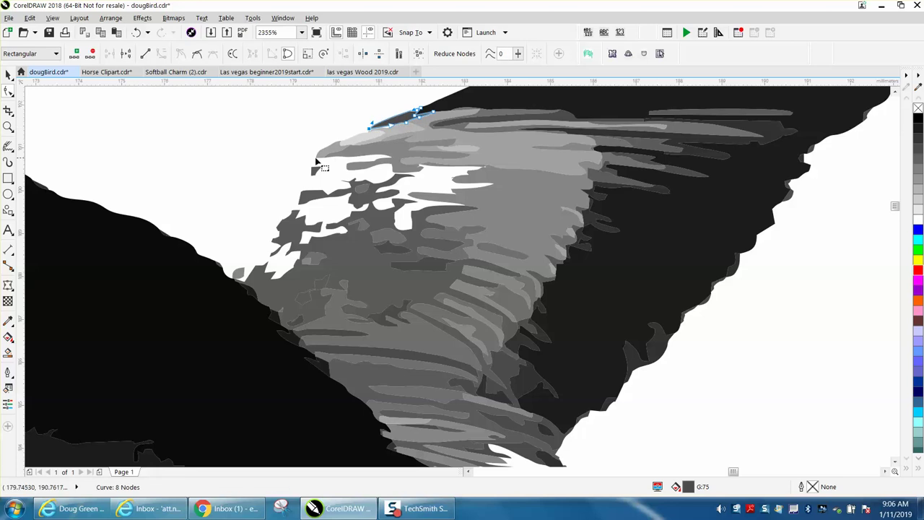
left_click_drag(318, 158, 242, 246)
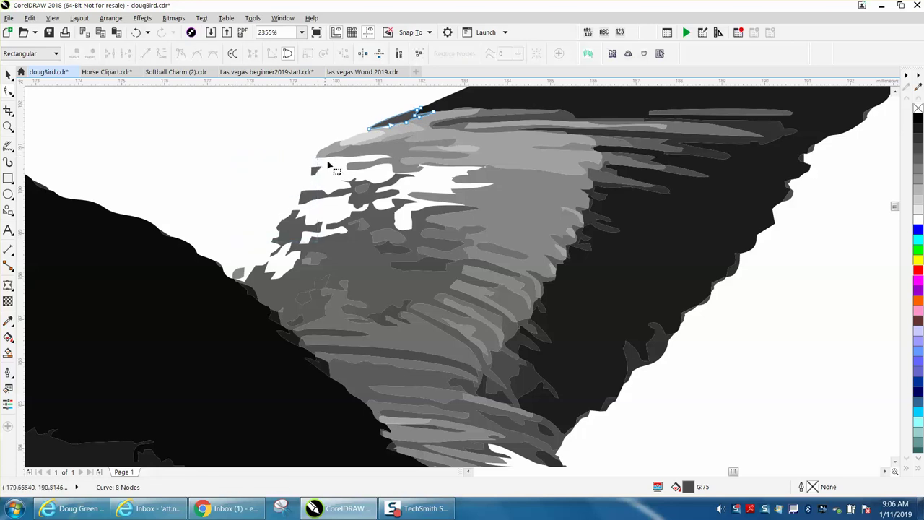
Stretch the gap curve's end node to the body edge and fill the enclosed gap black.
left_click(322, 158)
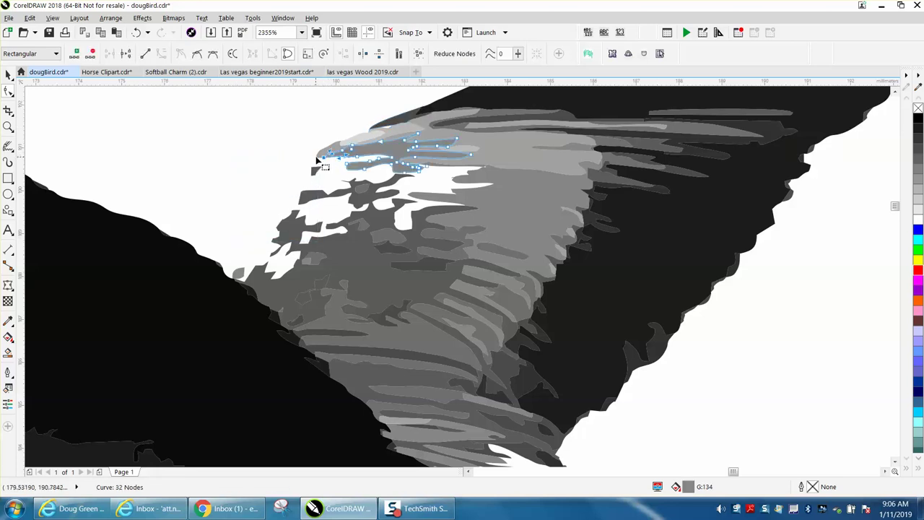
left_click_drag(318, 160, 216, 264)
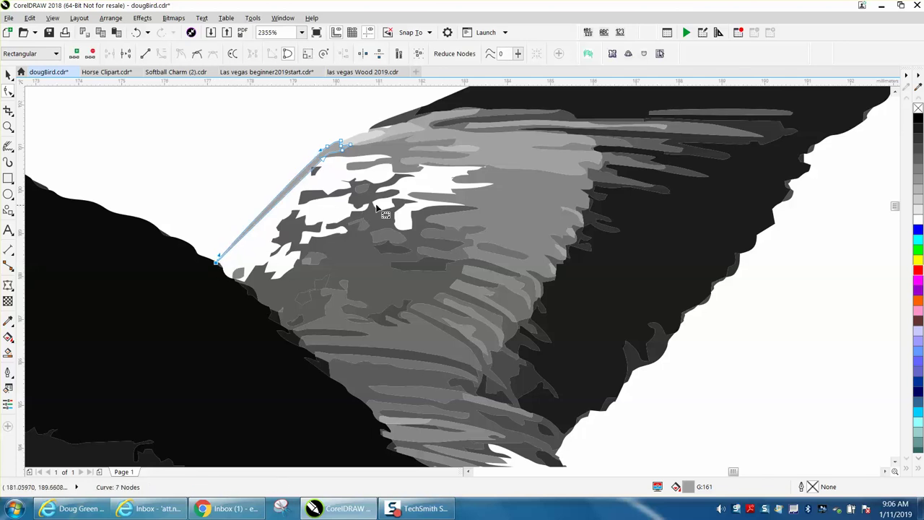
left_click(8, 352)
left_click(283, 216)
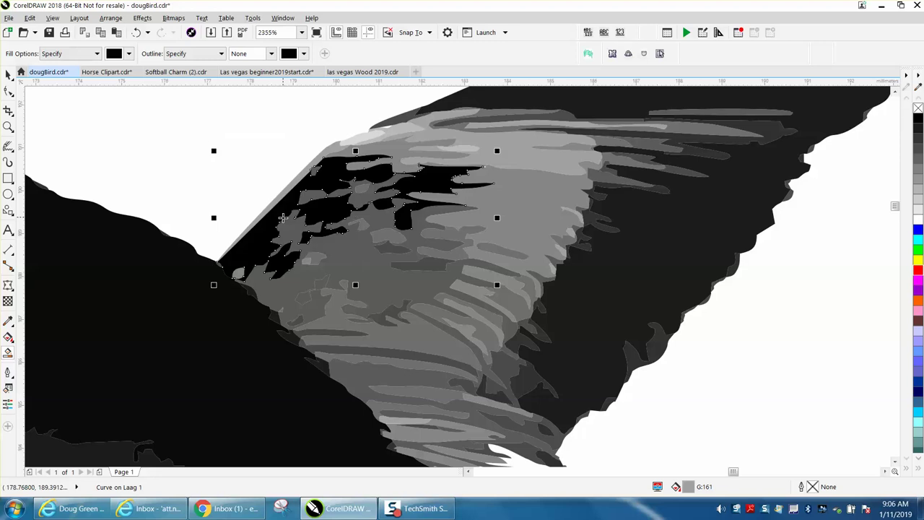
scroll(238, 200, "down", 4)
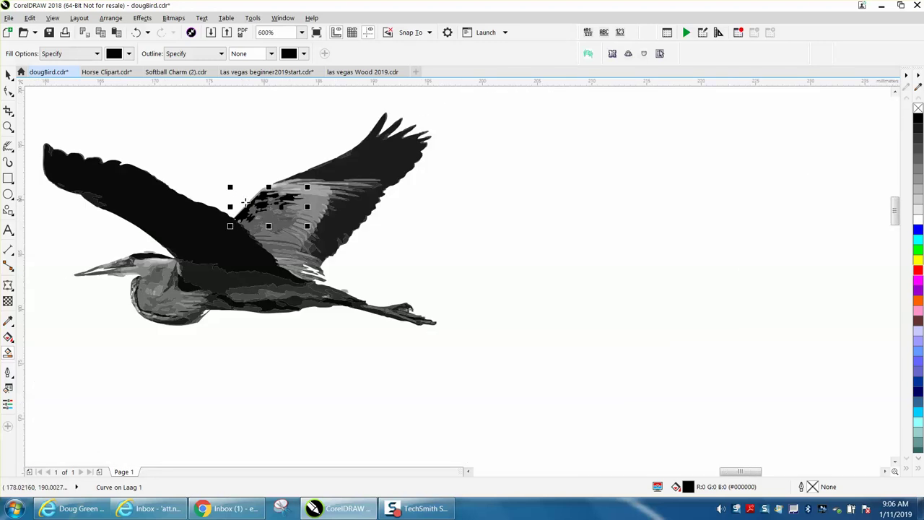
Zoom into the rear body and legs and remove the small speck on the foot.
left_click(8, 126)
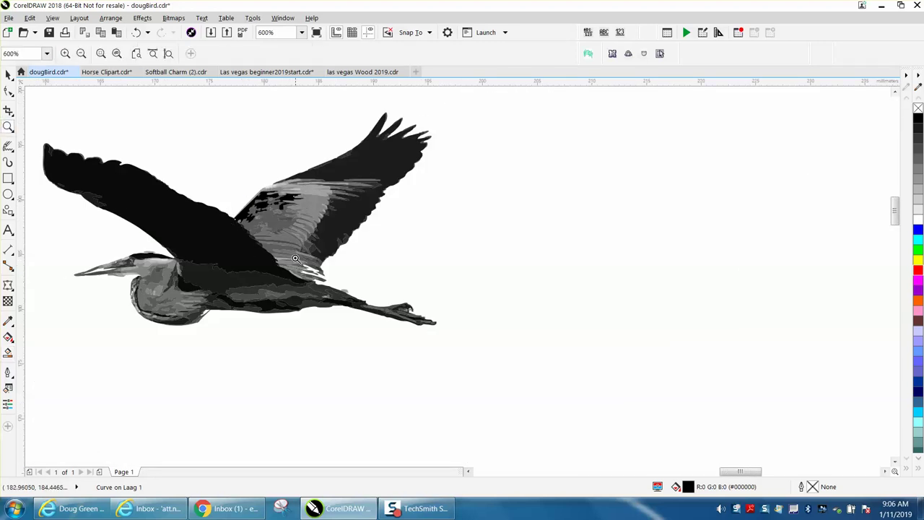
left_click_drag(295, 258, 459, 348)
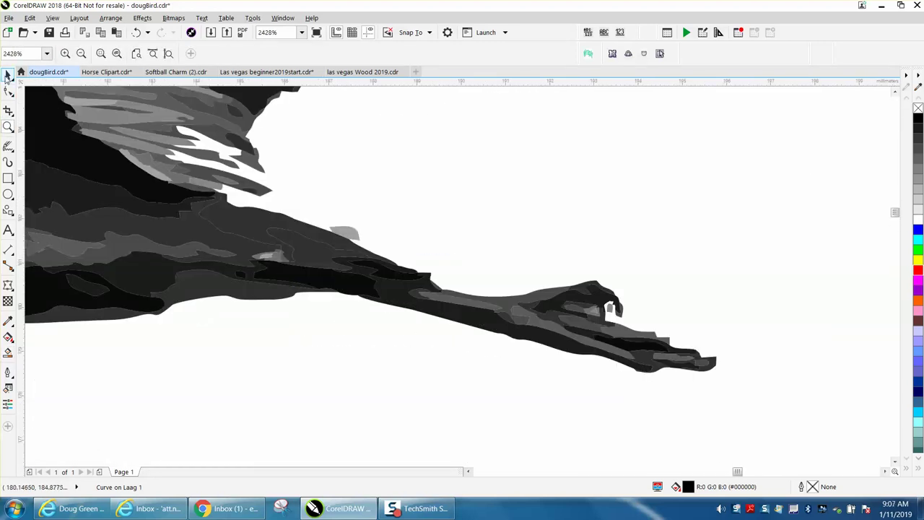
left_click(8, 74)
left_click(345, 231)
left_click(361, 216)
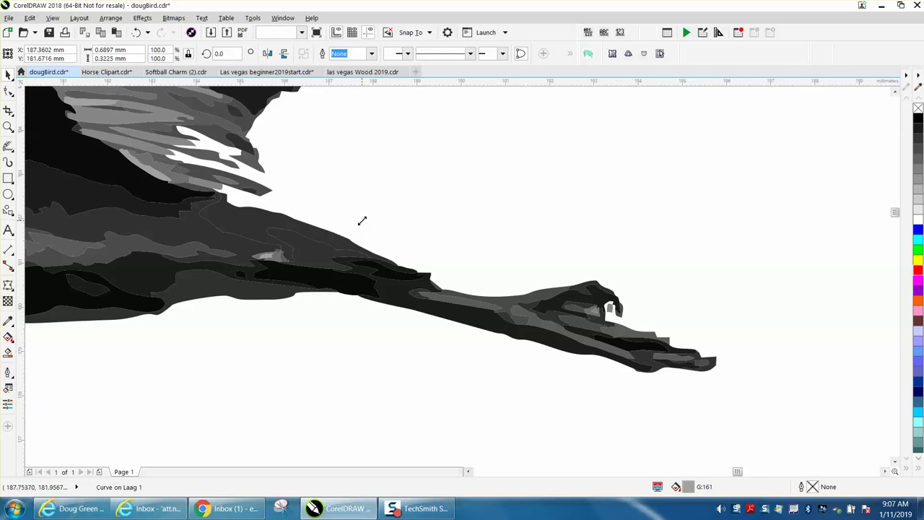
left_click(609, 309)
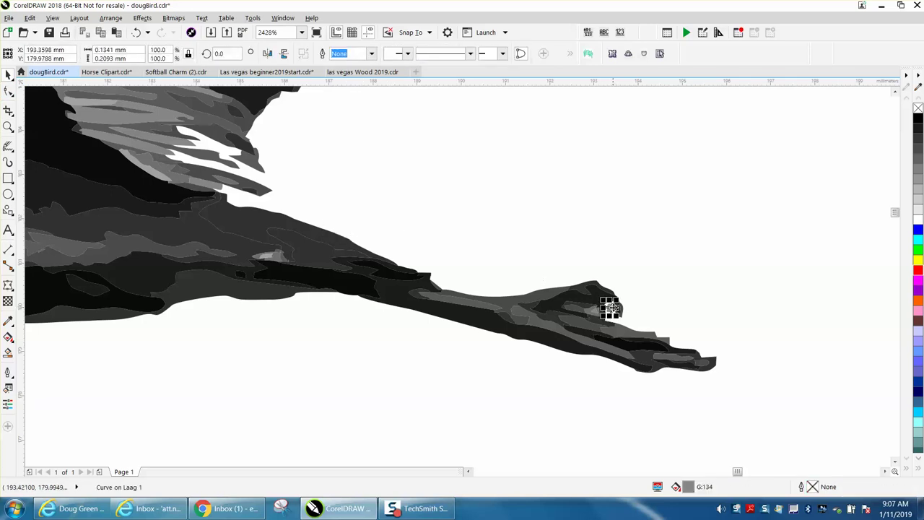
key("Escape")
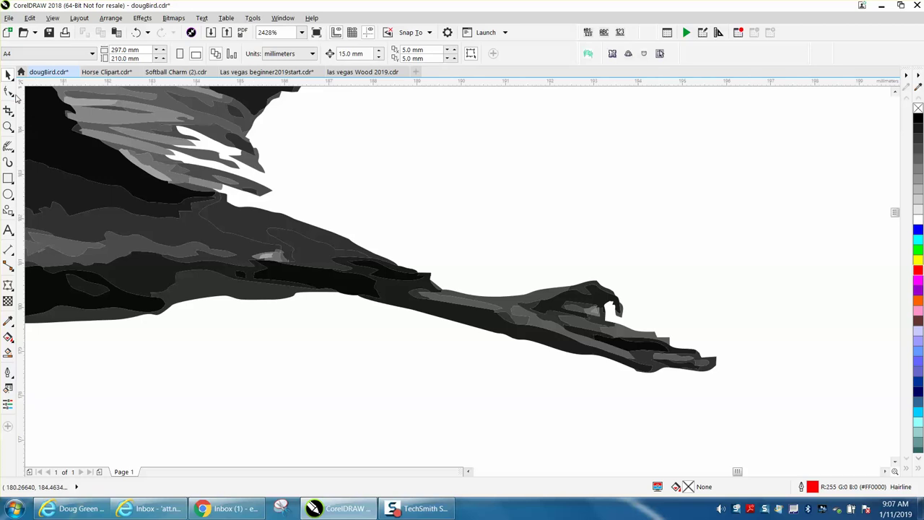
Pull a node of the wing's trailing-edge curve down to the body edge.
left_click(260, 168)
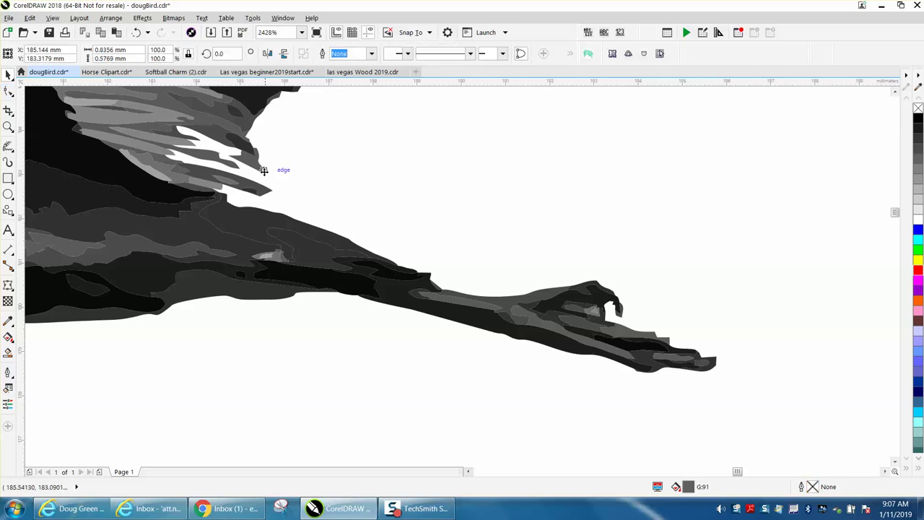
left_click(9, 89)
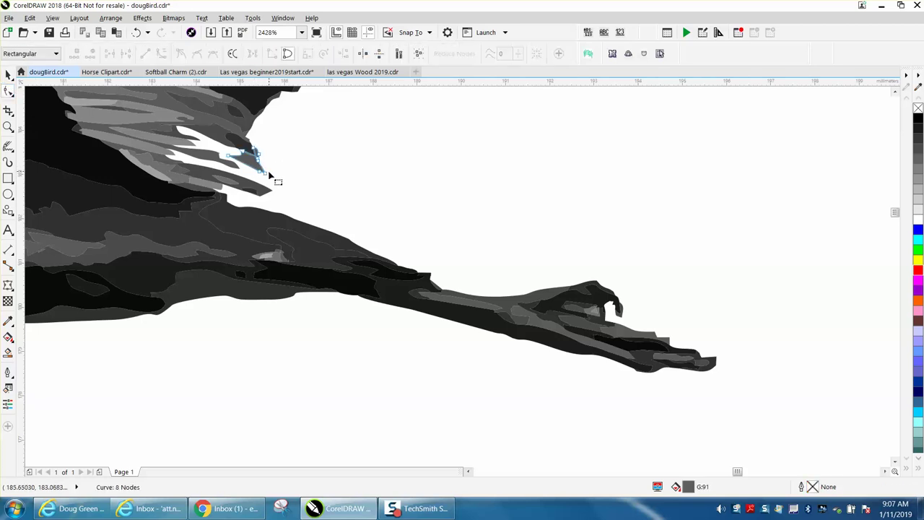
left_click_drag(265, 175, 281, 211)
scroll(342, 239, "down", 5)
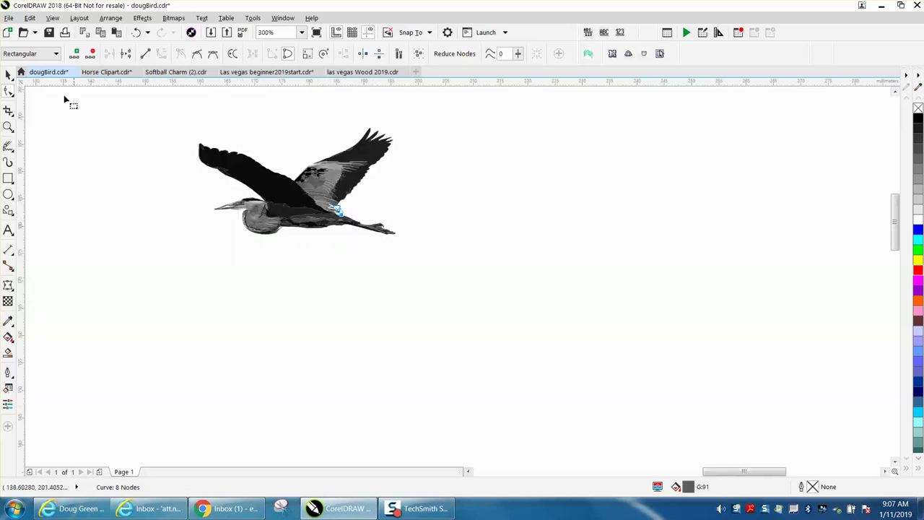
Create one Boundary outline around all 300 traced heron pieces and move it to the right.
left_click(8, 74)
left_click_drag(165, 115, 486, 295)
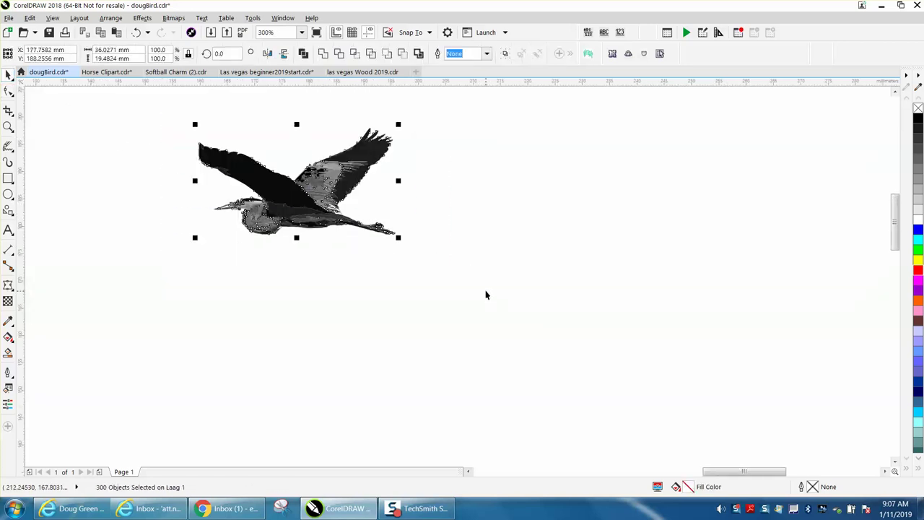
left_click(420, 54)
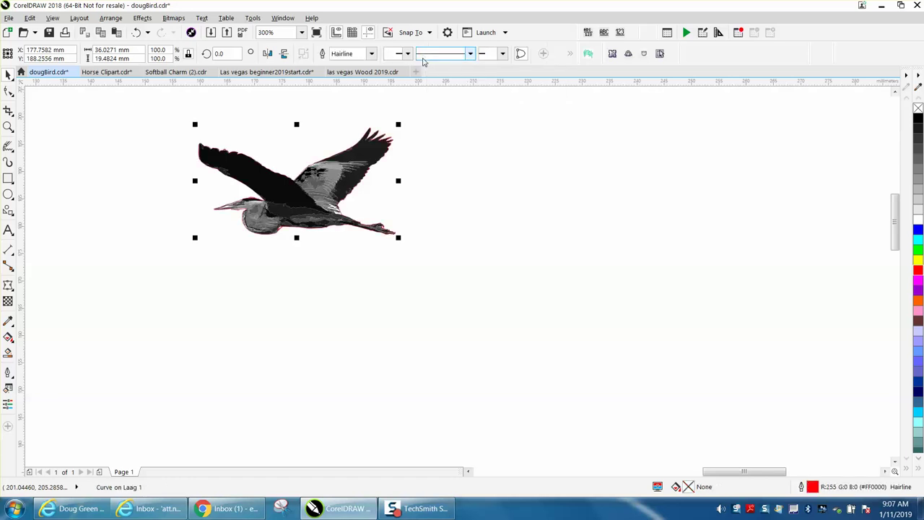
left_click_drag(299, 188, 513, 193)
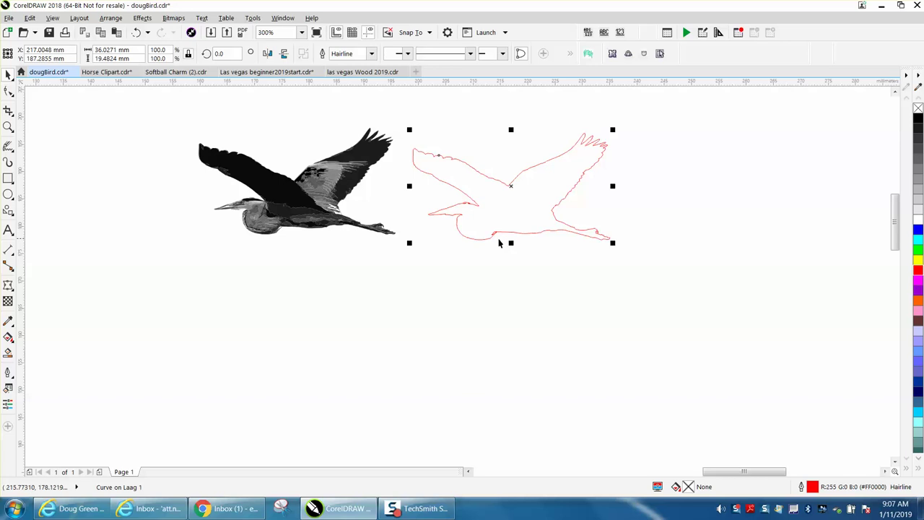
left_click(8, 127)
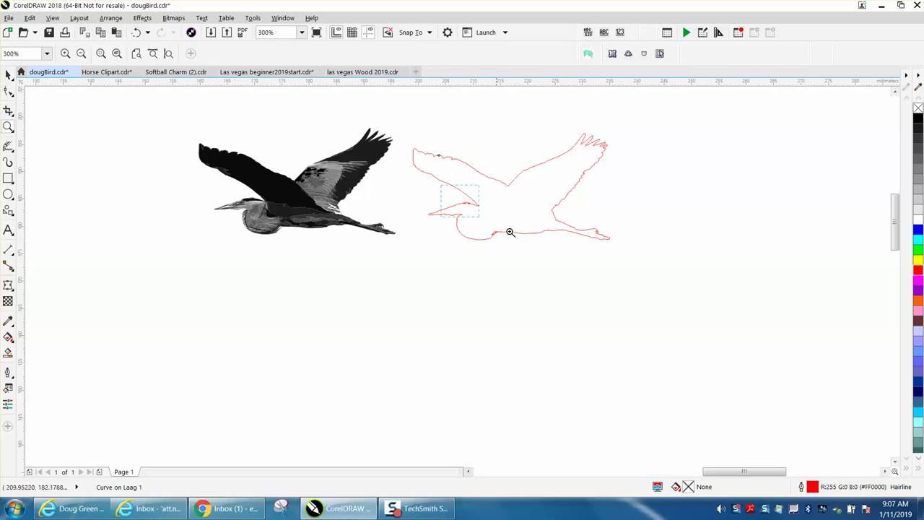
Zoom into the outline's head and beak and delete the small loop's nodes.
left_click_drag(509, 231, 570, 268)
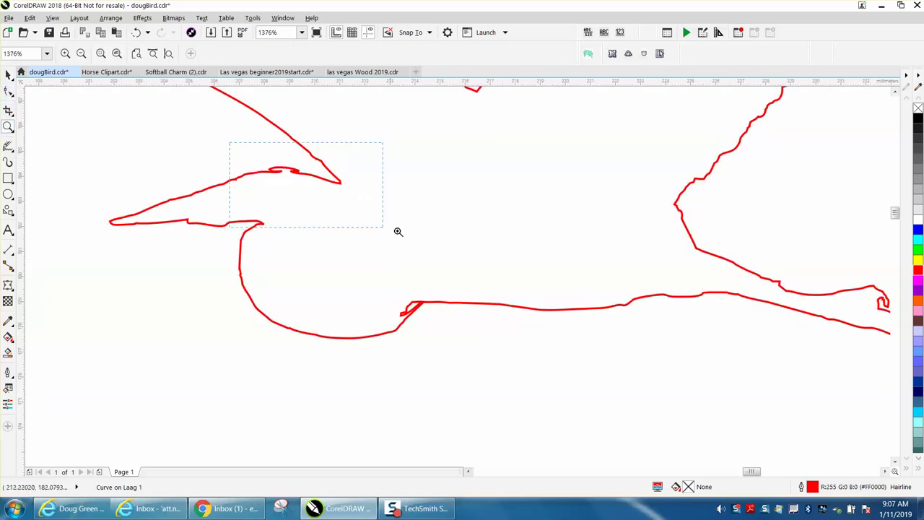
left_click_drag(397, 231, 398, 231)
left_click(11, 95)
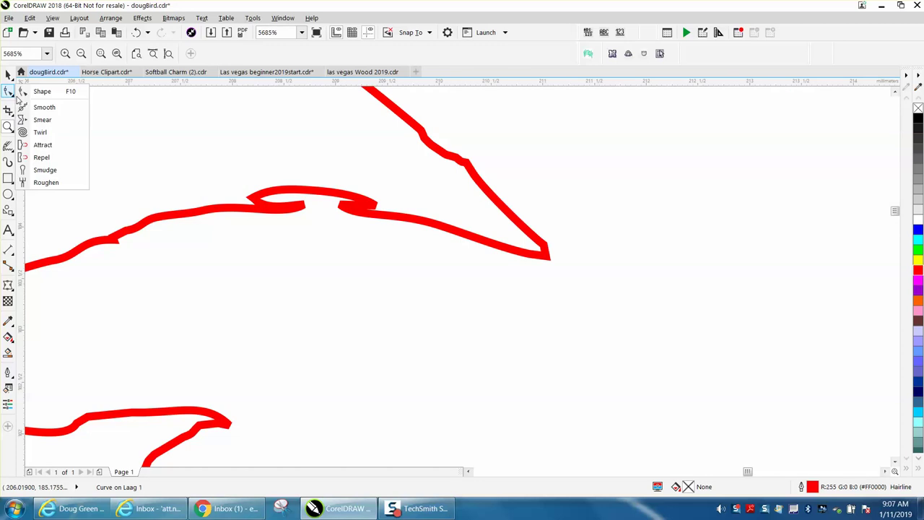
left_click(40, 90)
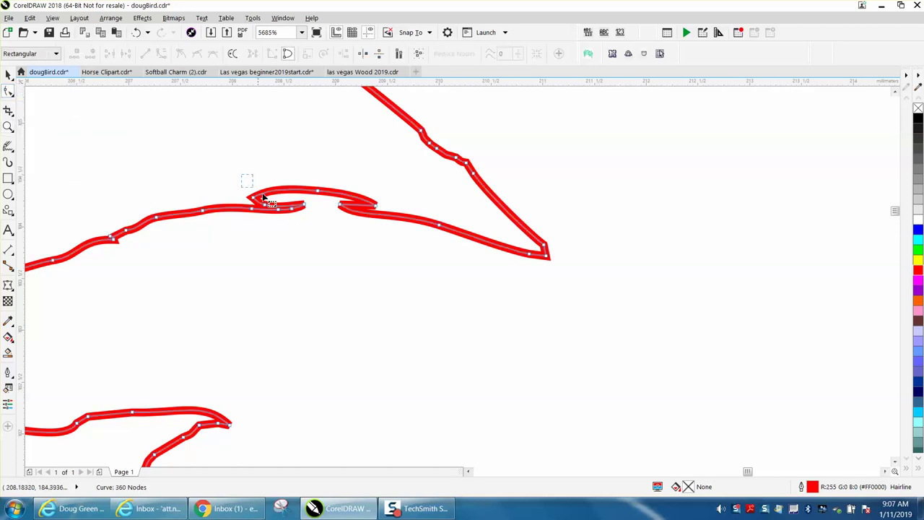
left_click_drag(264, 197, 394, 213)
key("Delete")
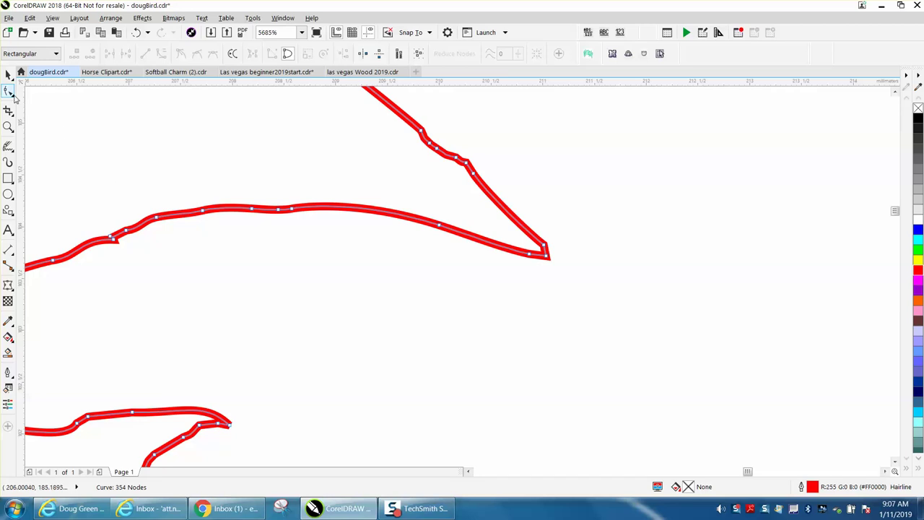
Smooth the bumpy curve section and the beak edge with the Smooth tool.
left_click(11, 92)
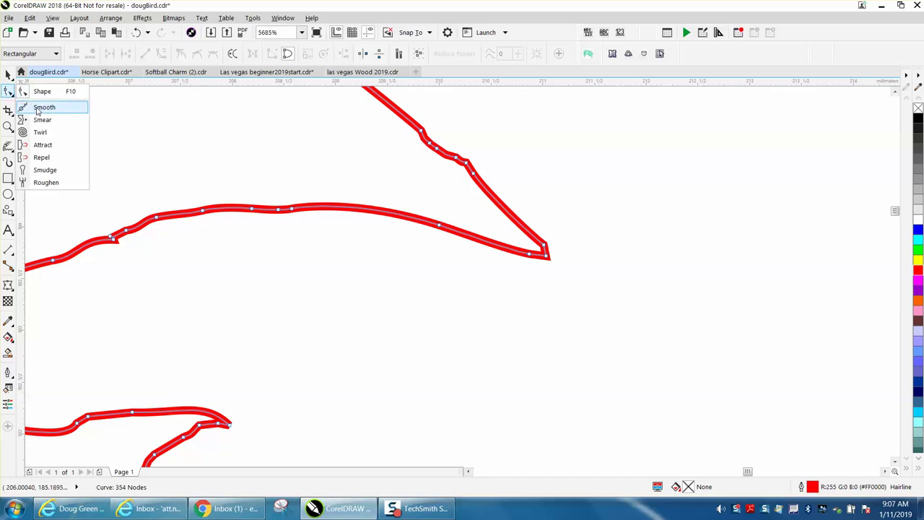
left_click(39, 107)
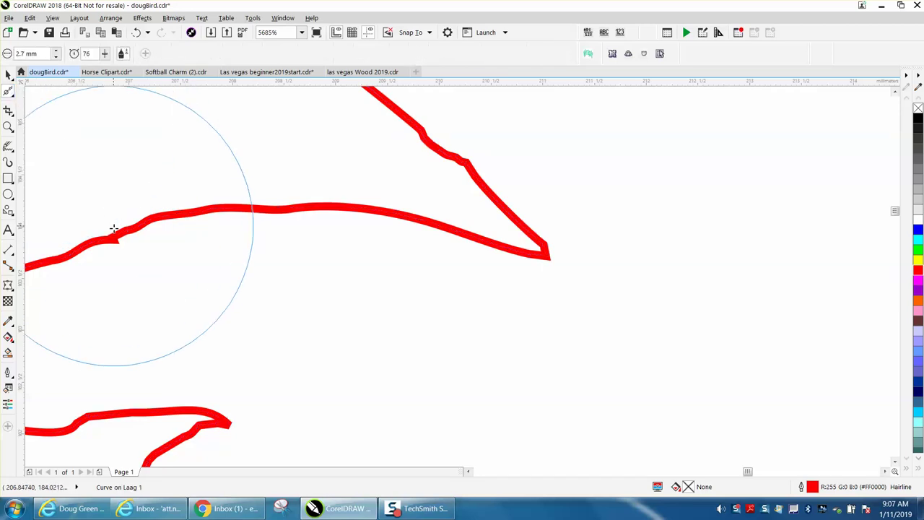
mouse_move(114, 234)
left_mouse_down()
mouse_move(108, 229)
mouse_move(115, 232)
mouse_move(101, 255)
left_mouse_up()
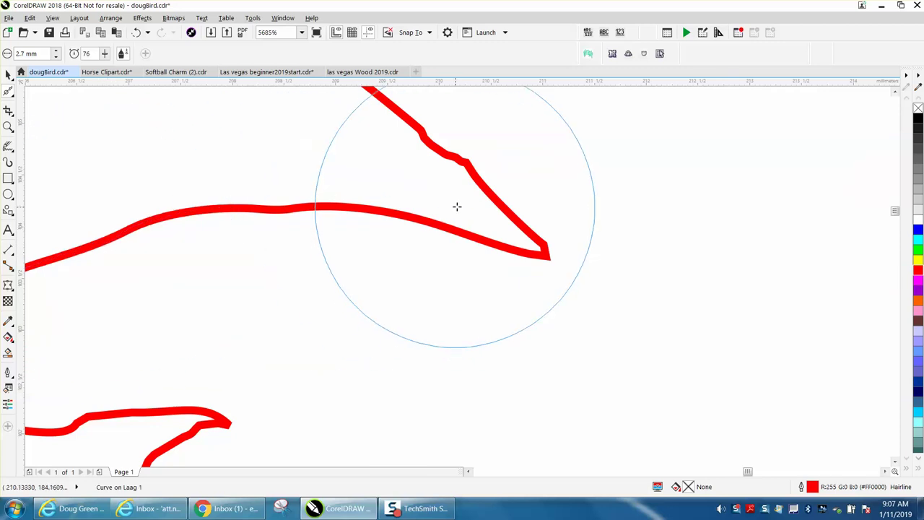
left_click_drag(476, 196, 434, 136)
scroll(451, 169, "down", 6)
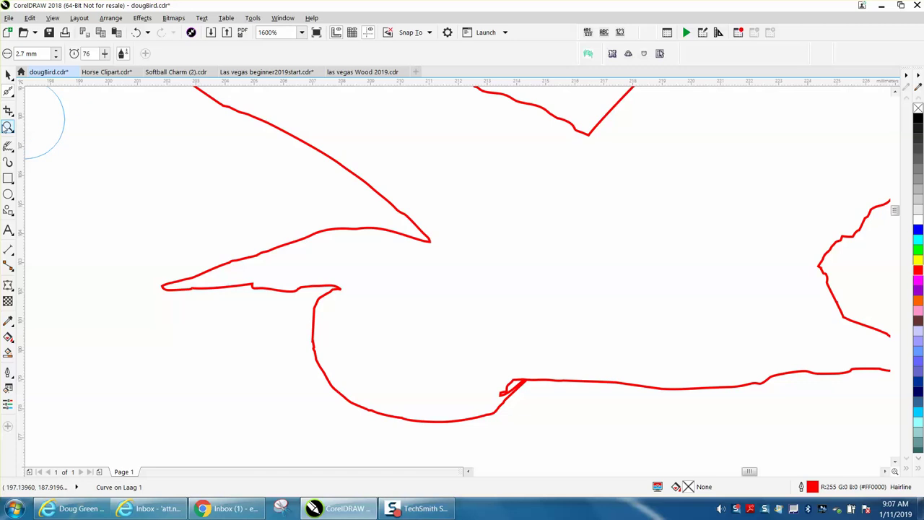
left_click(8, 127)
left_click_drag(482, 358, 611, 437)
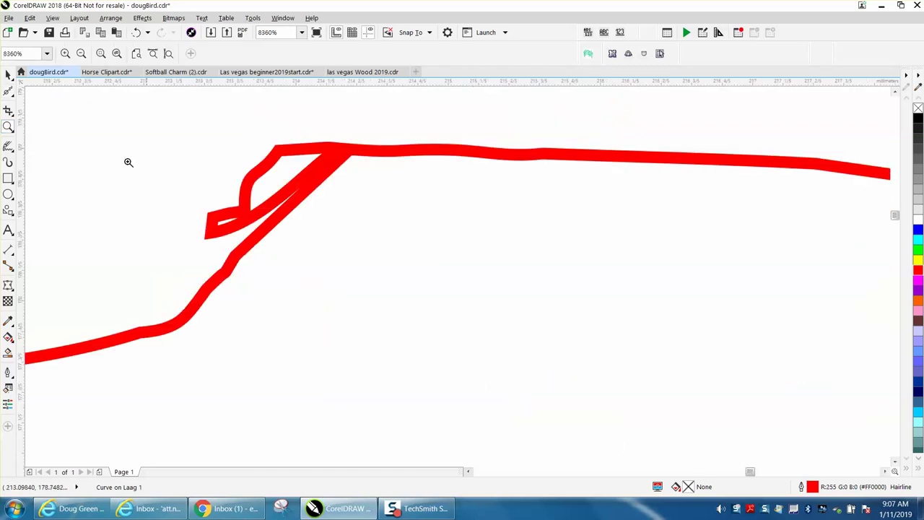
Delete the second loop's nodes near the beak and remove the junction node.
left_click(13, 96)
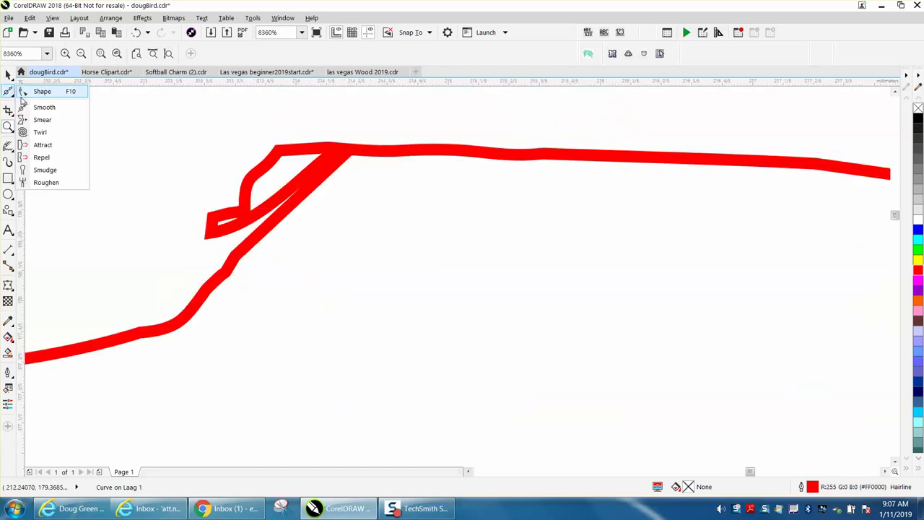
left_click(42, 91)
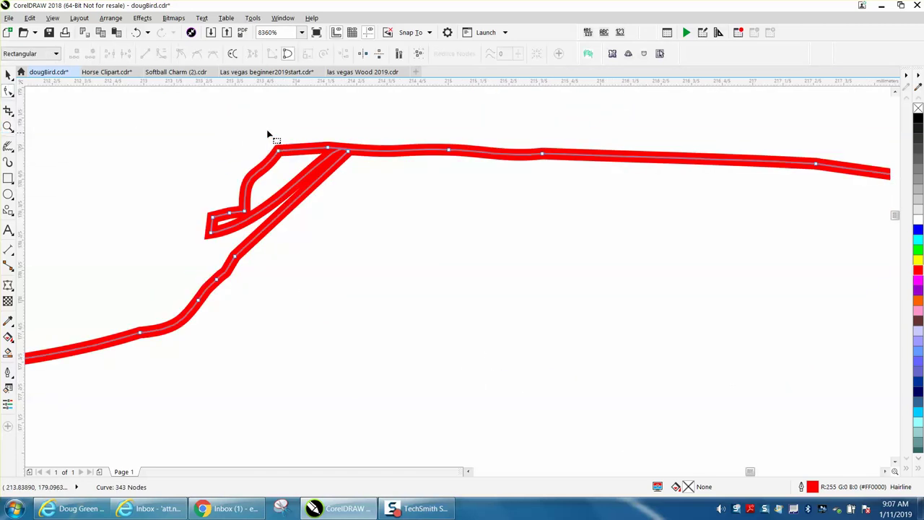
left_click(328, 151)
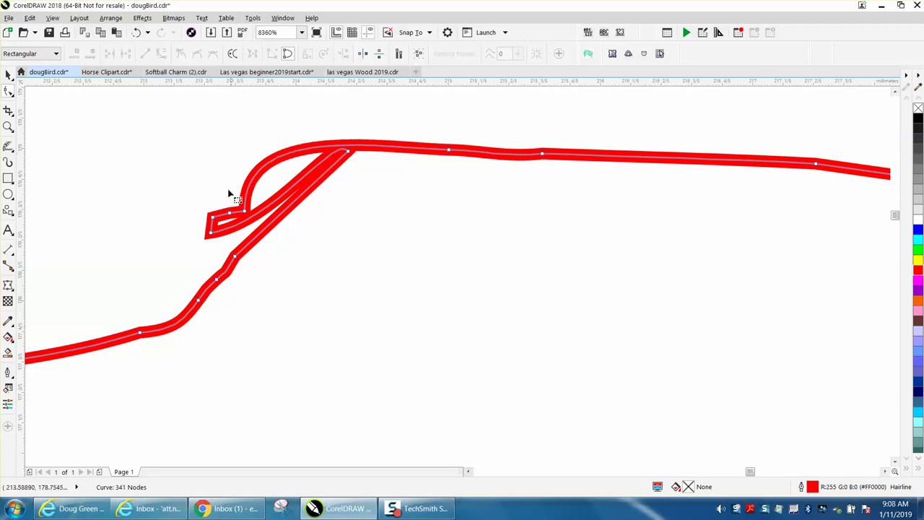
left_click_drag(196, 196, 260, 249)
key("Delete")
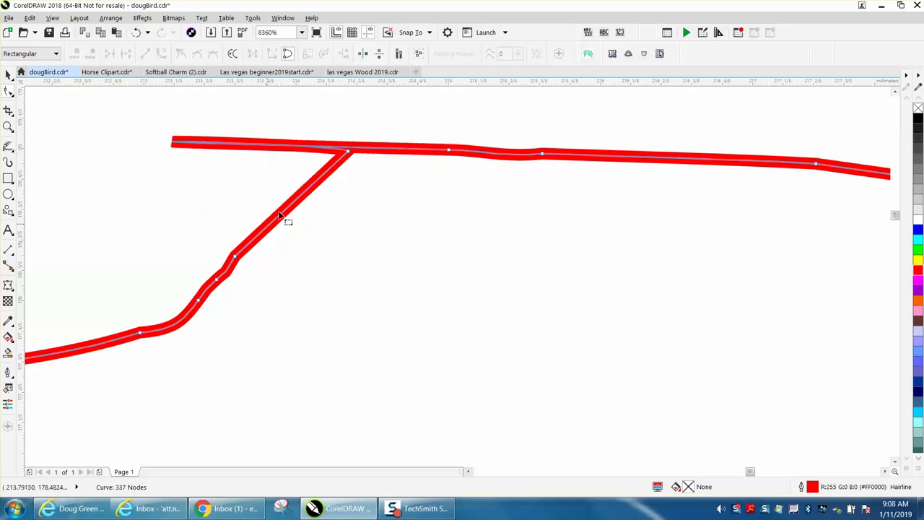
double_click(346, 151)
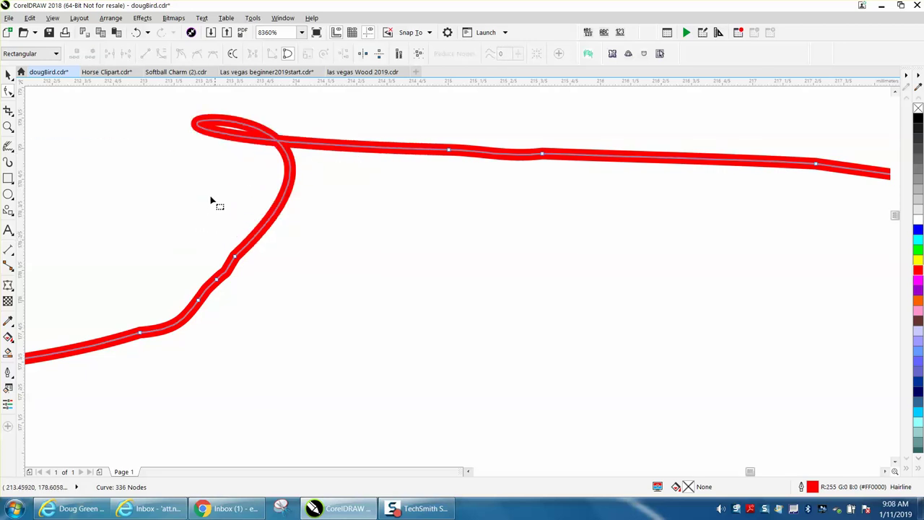
Convert the looped segment at that corner into a straight line.
left_click_drag(165, 114, 459, 254)
right_click(448, 152)
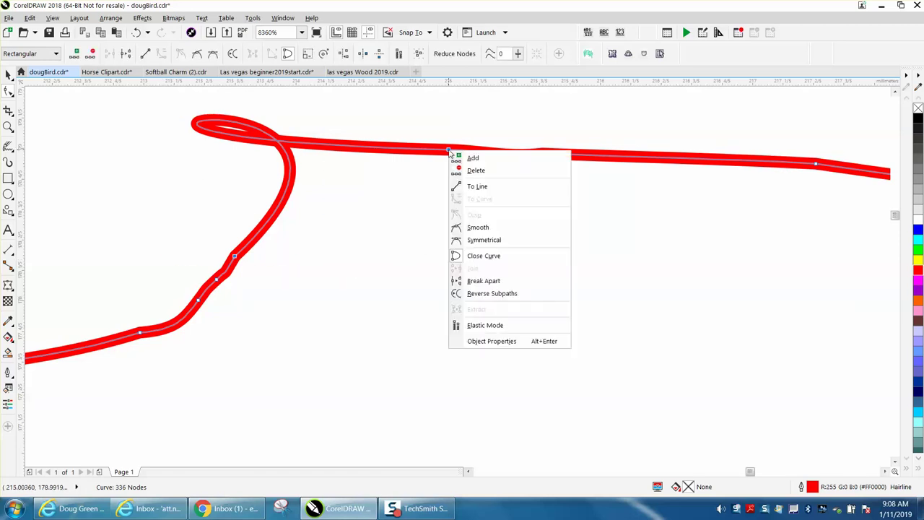
left_click(465, 187)
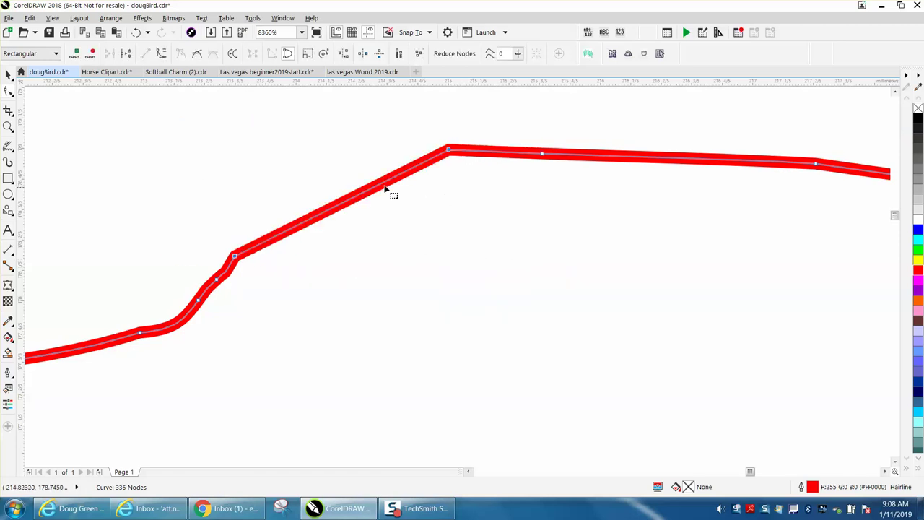
Smooth the sharp corner, the lower body edge and the beak outline.
left_click(10, 93)
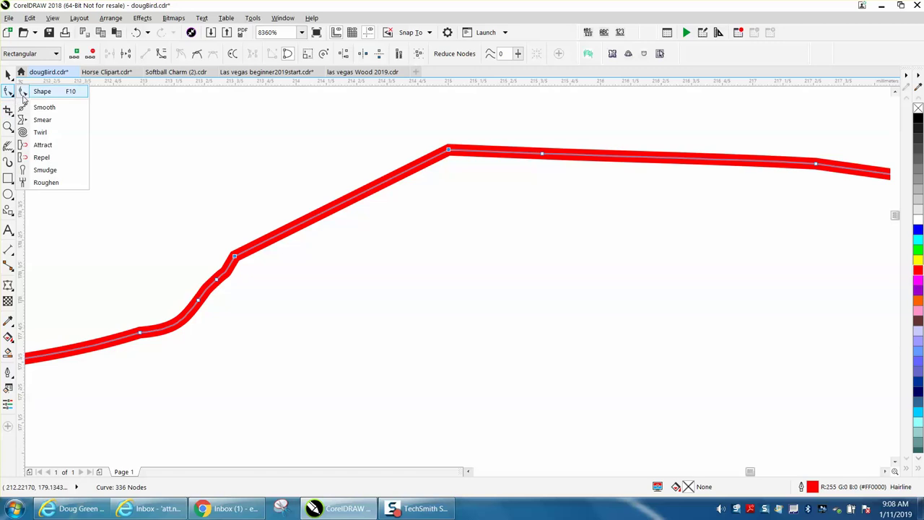
left_click(40, 107)
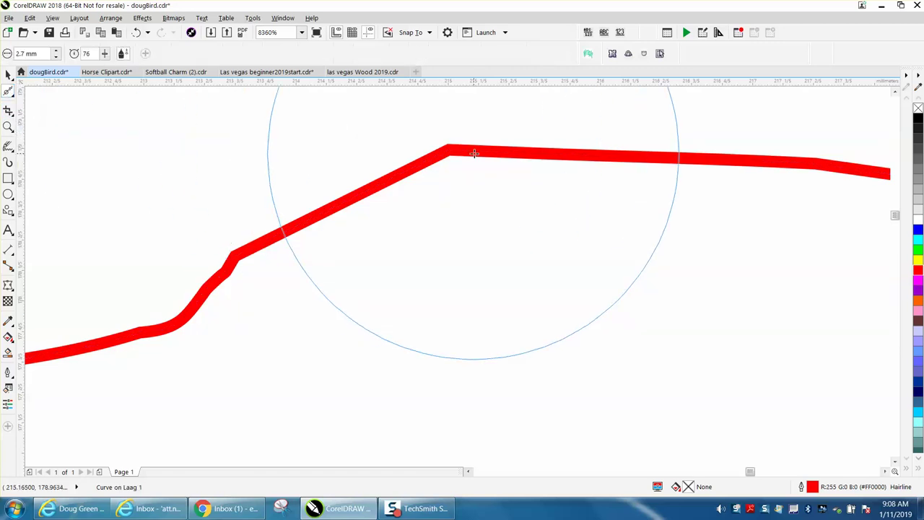
mouse_move(470, 152)
left_mouse_down()
mouse_move(433, 149)
mouse_move(214, 282)
mouse_move(164, 228)
left_mouse_up()
key("F3")
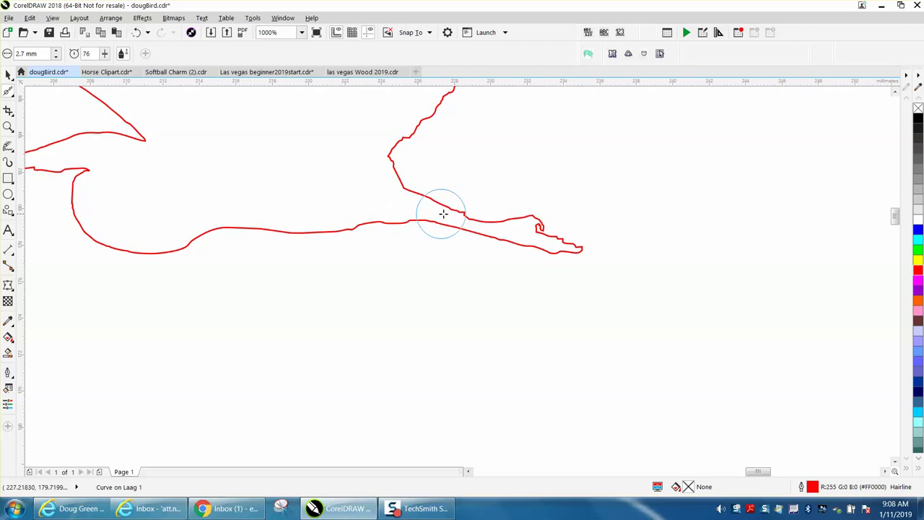
mouse_move(462, 214)
left_mouse_down()
mouse_move(401, 160)
mouse_move(428, 118)
mouse_move(447, 130)
left_mouse_up()
left_click_drag(531, 216, 556, 237)
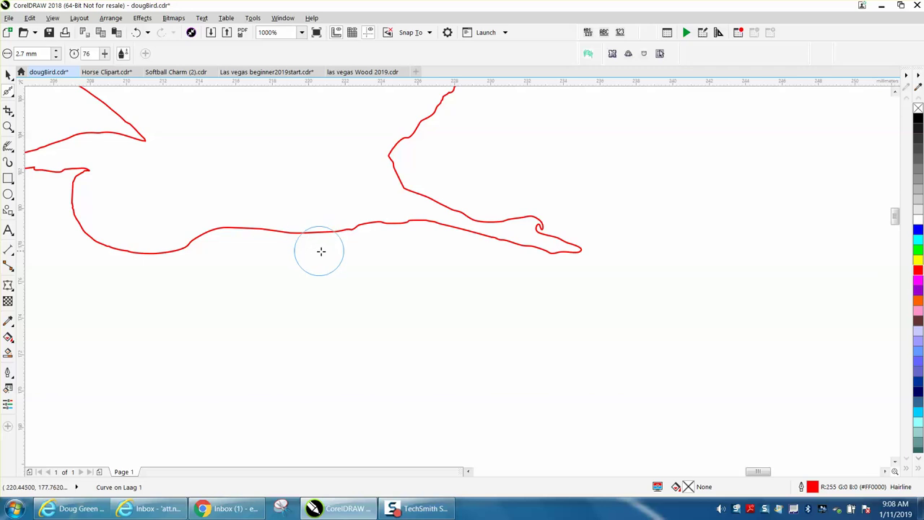
Smart Fill the red bird outline with solid black and move the silhouette to its right.
scroll(252, 262, "down", 2)
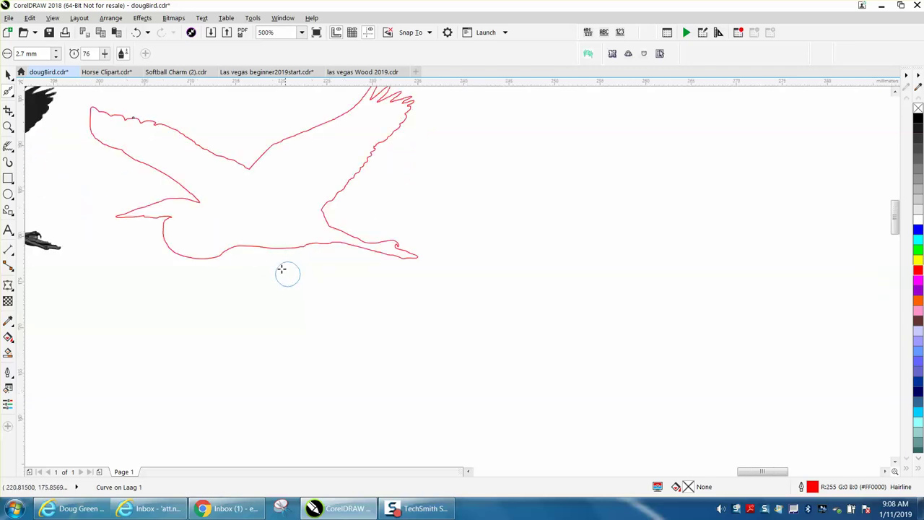
left_click(7, 74)
left_click(124, 147)
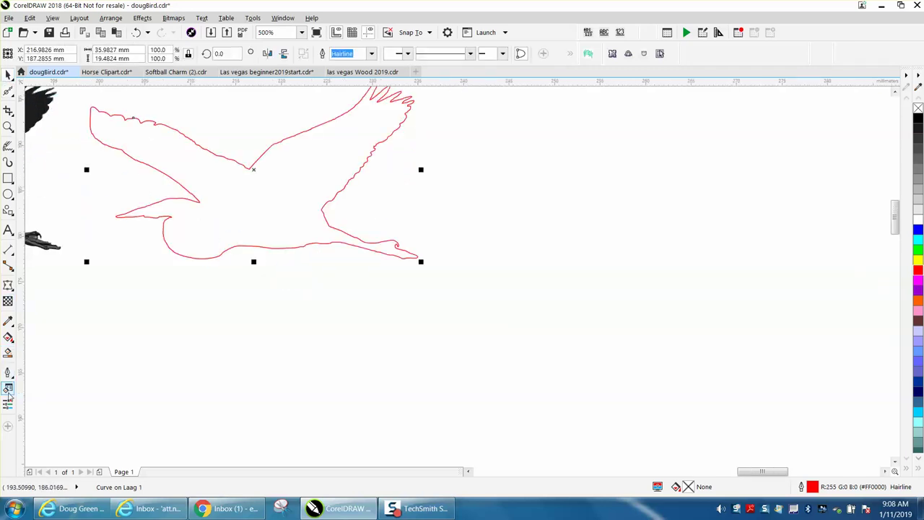
left_click(8, 354)
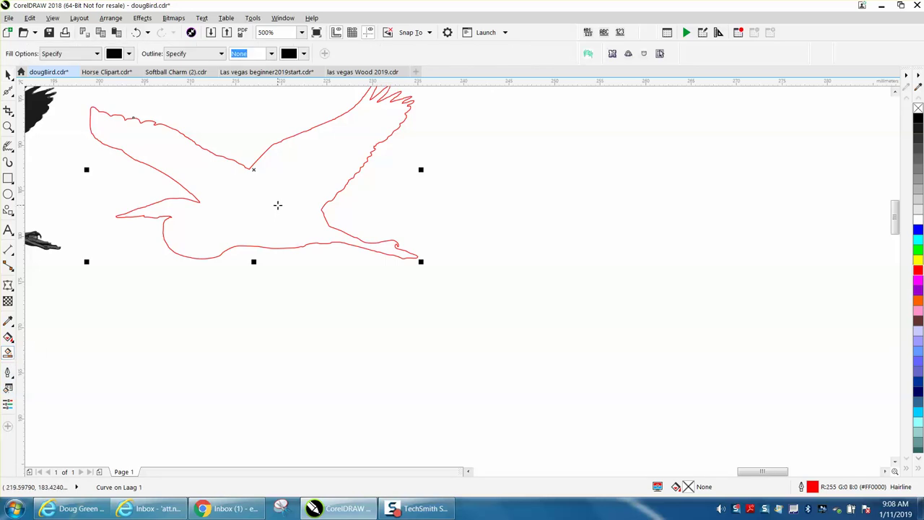
left_click(278, 205)
left_click(9, 73)
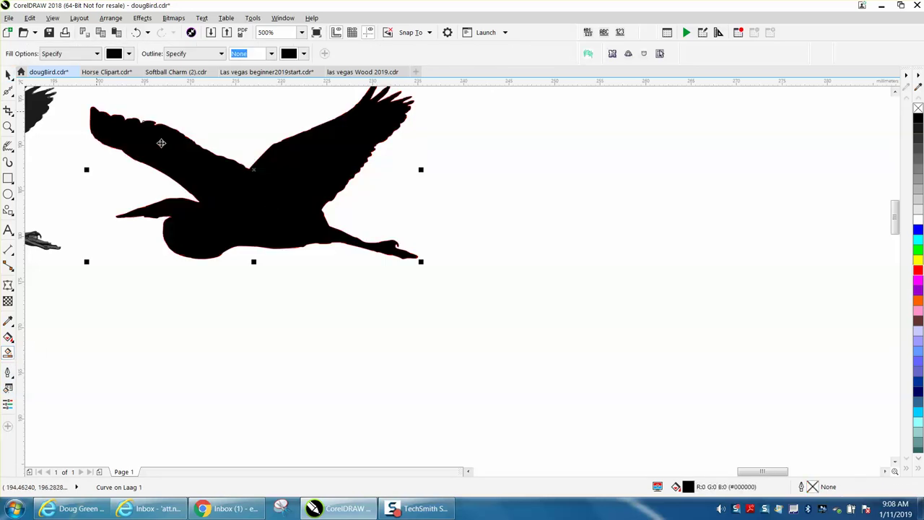
left_click_drag(250, 202, 605, 218)
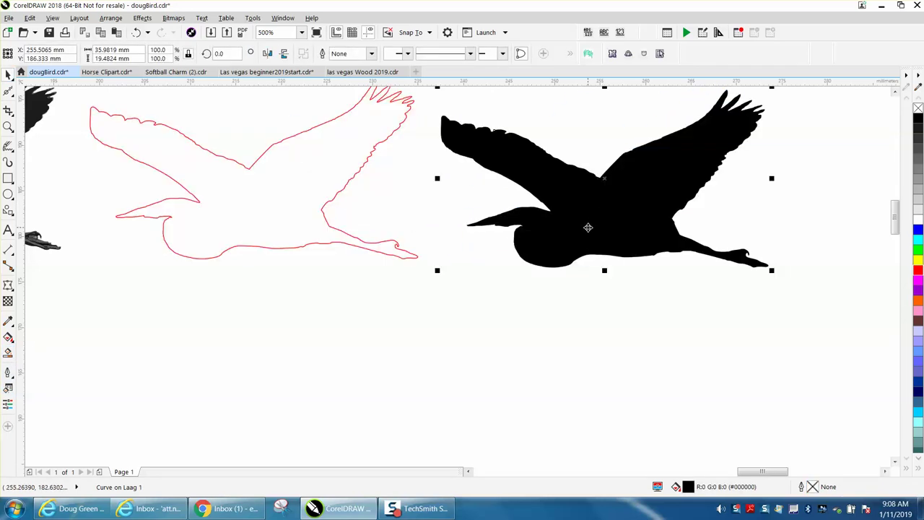